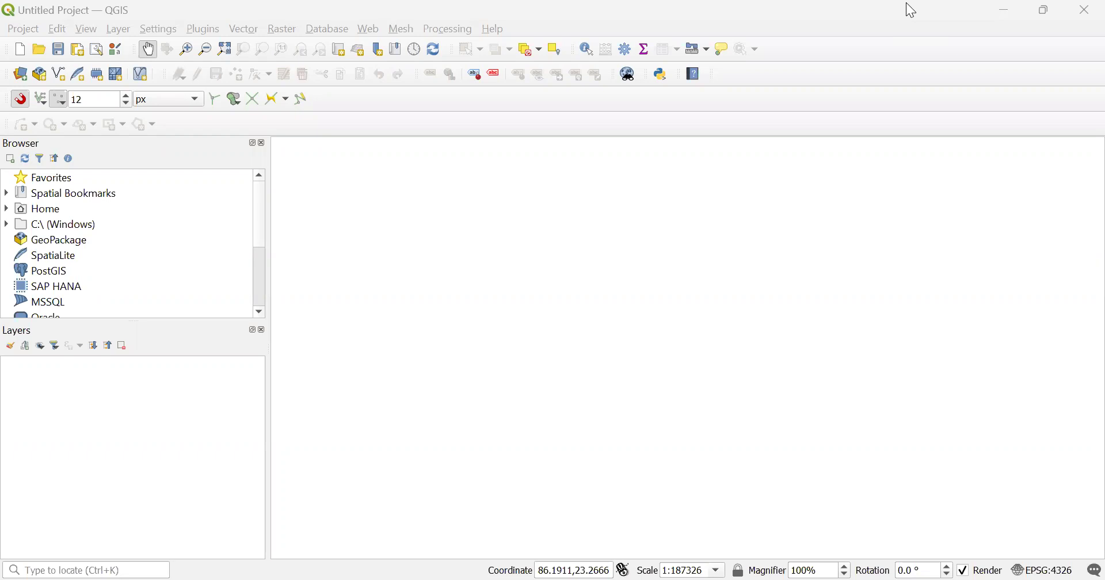
Step: Start a fresh, empty QGIS project
left_click(23, 29)
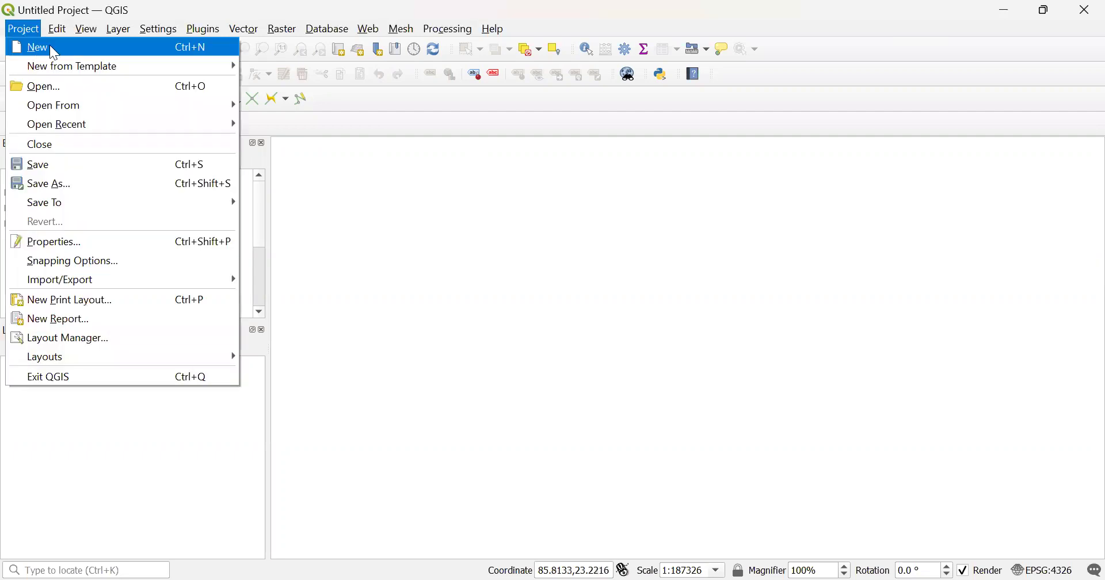
left_click(49, 46)
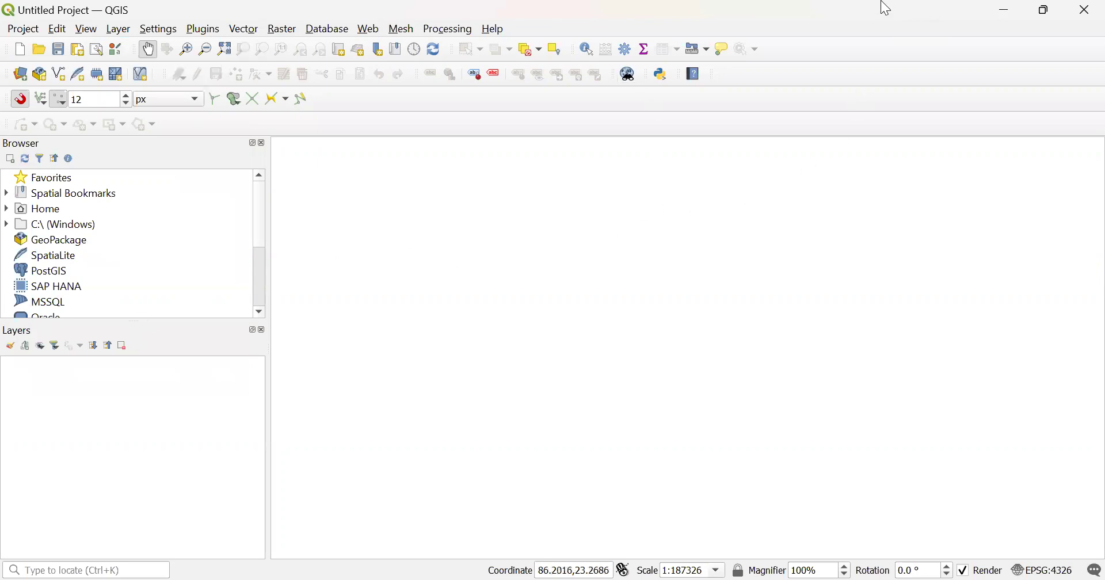
scroll(579, 371, "down", 1)
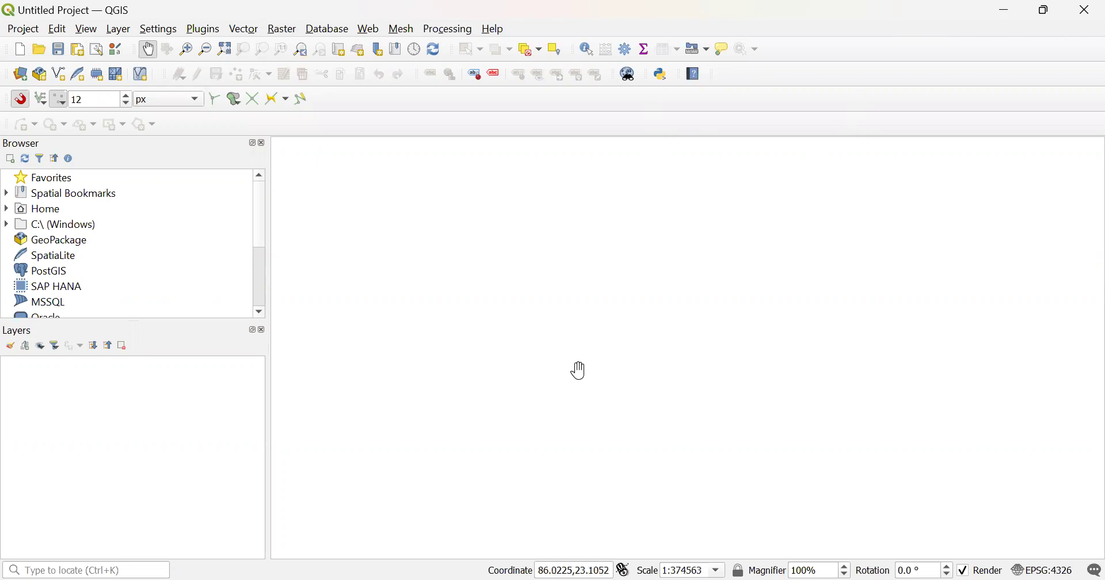
Step: Launch the Georeferencer from the Raster menu and load the 73I_4 topo sheet image
left_click(300, 49)
left_click(282, 28)
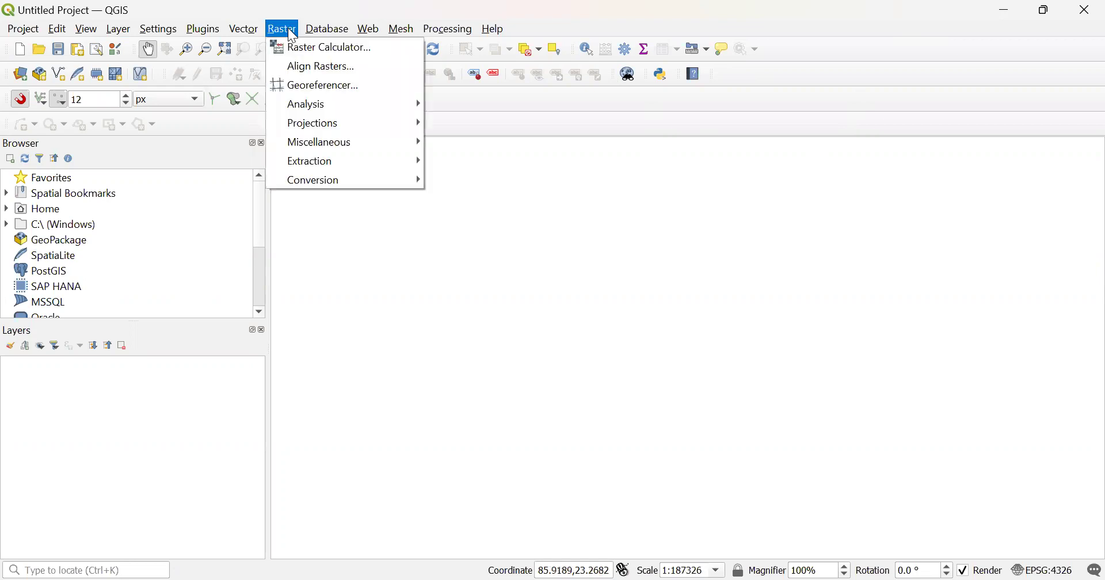
left_click(339, 92)
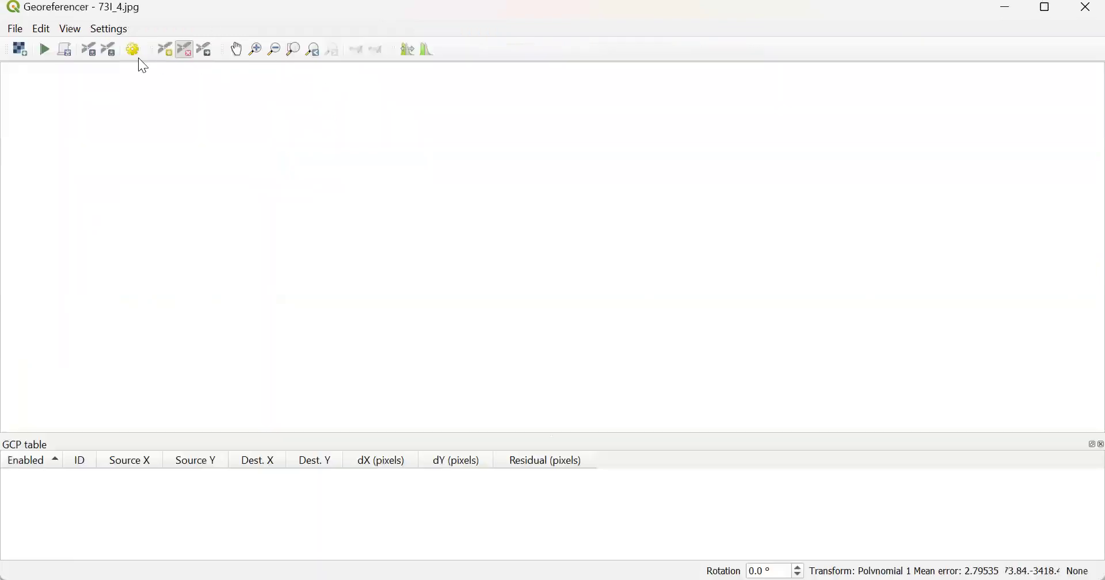
left_click(21, 50)
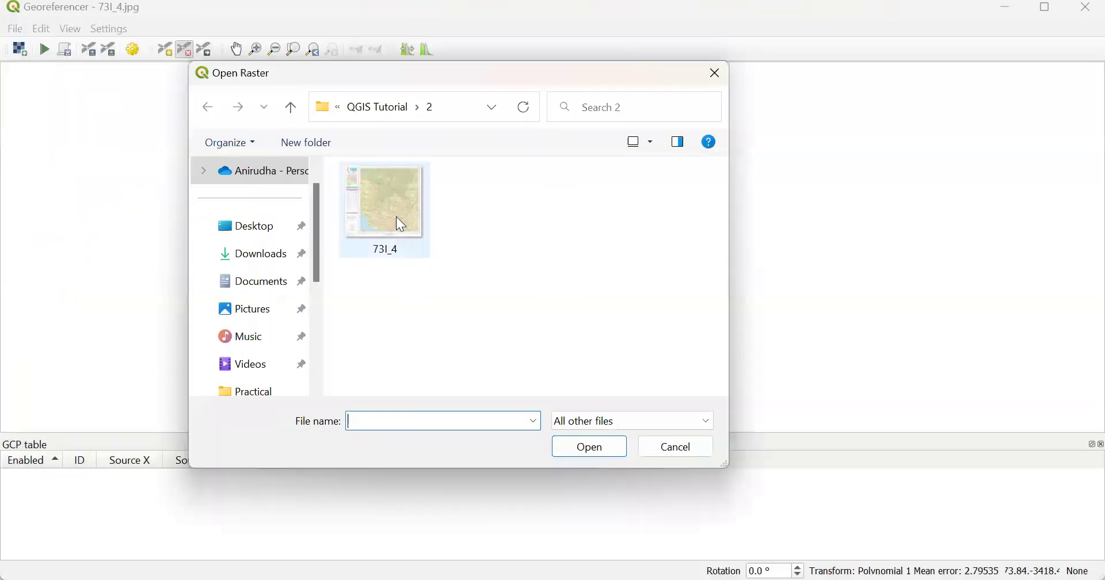
left_click(396, 217)
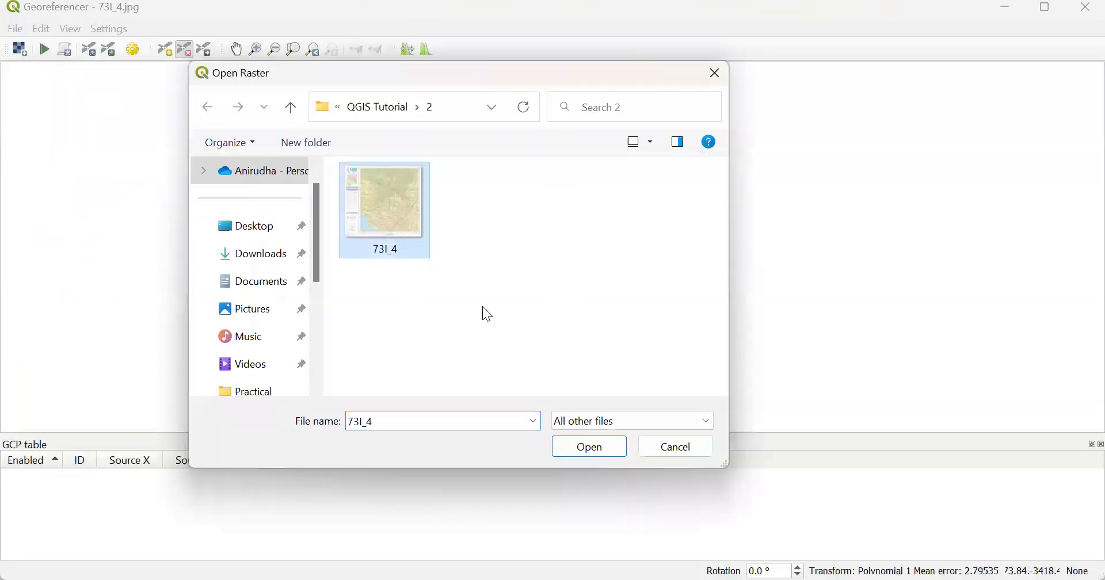
left_click(588, 449)
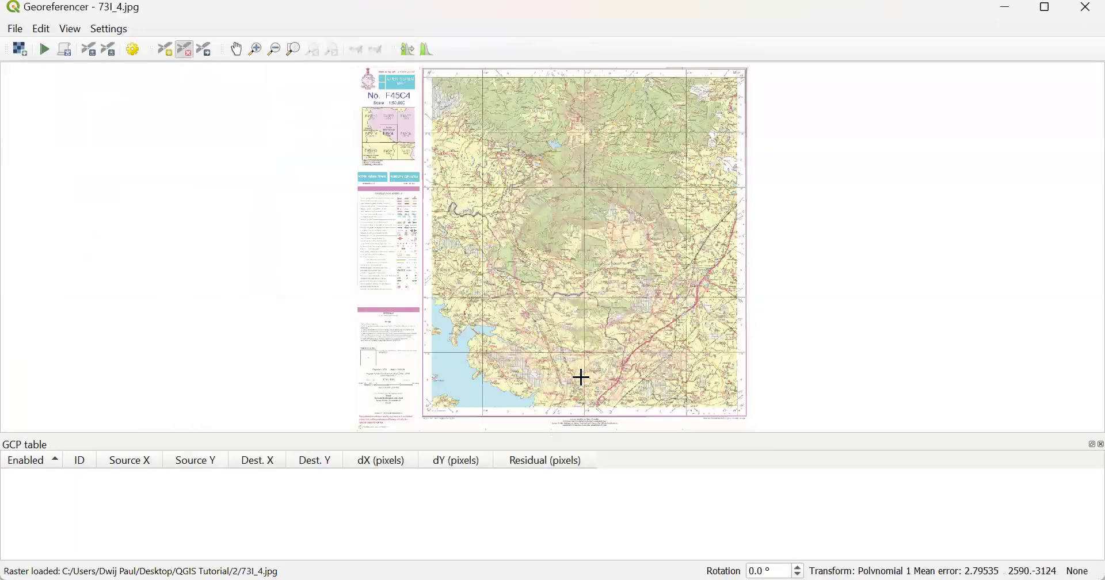
Step: Zoom in and out to close in on the topo sheet's top-left graticule corner
scroll(436, 86, "up", 2)
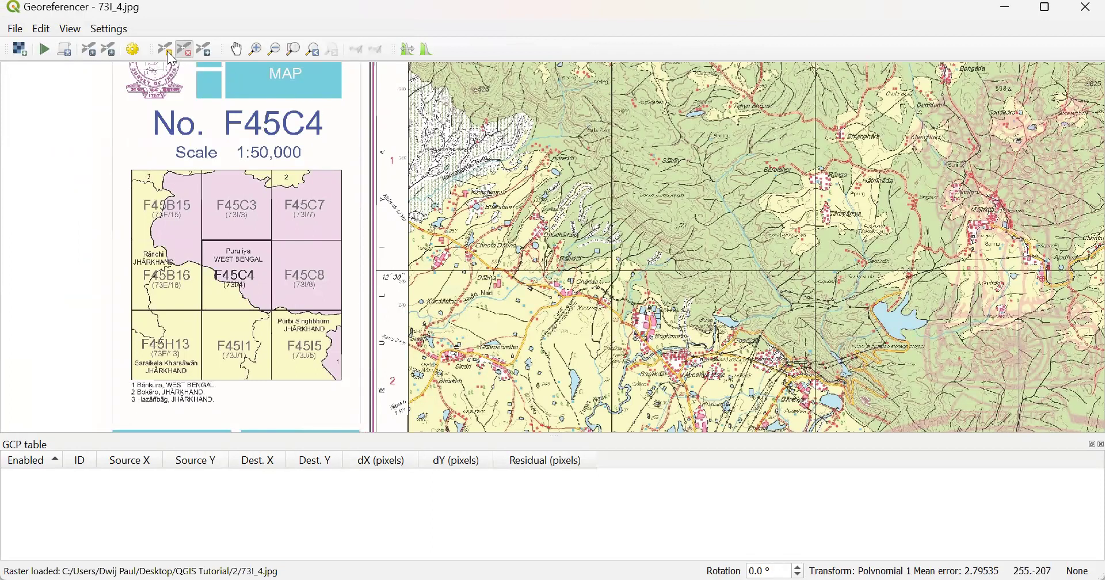
scroll(424, 79, "up", 1)
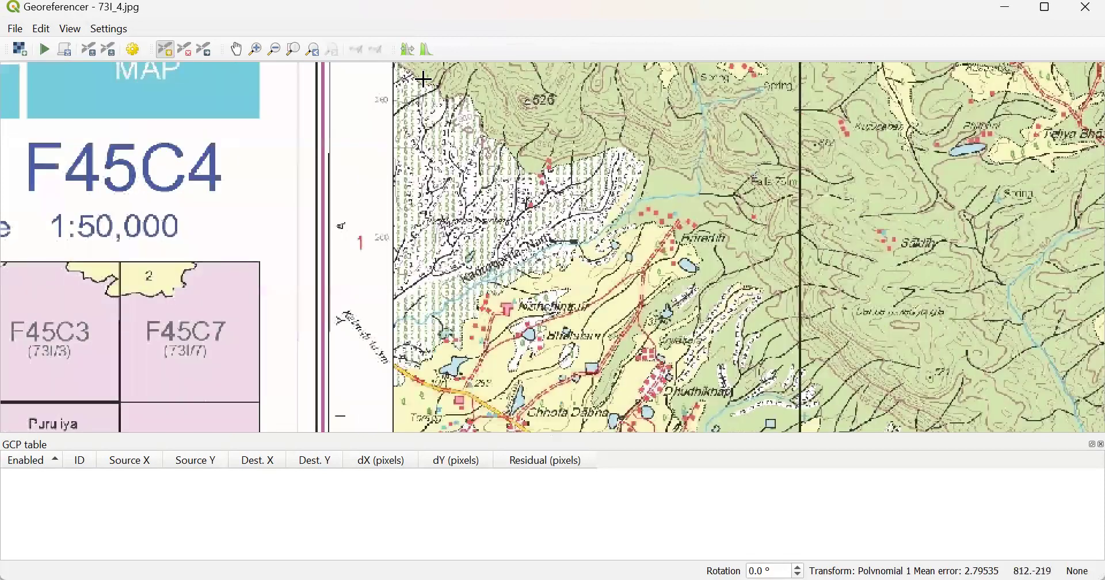
scroll(447, 97, "down", 1)
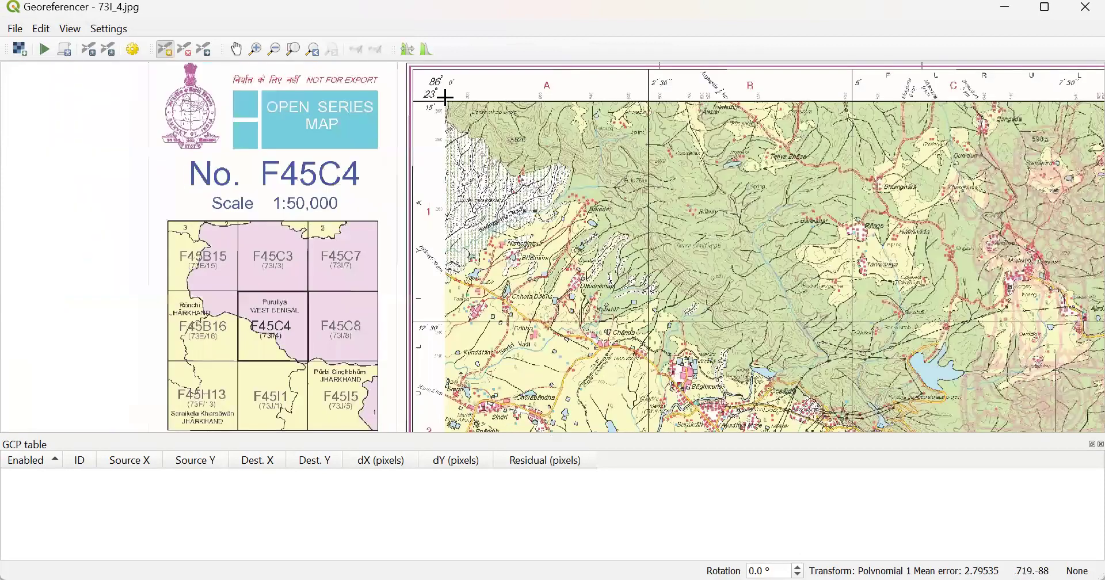
scroll(446, 97, "up", 2)
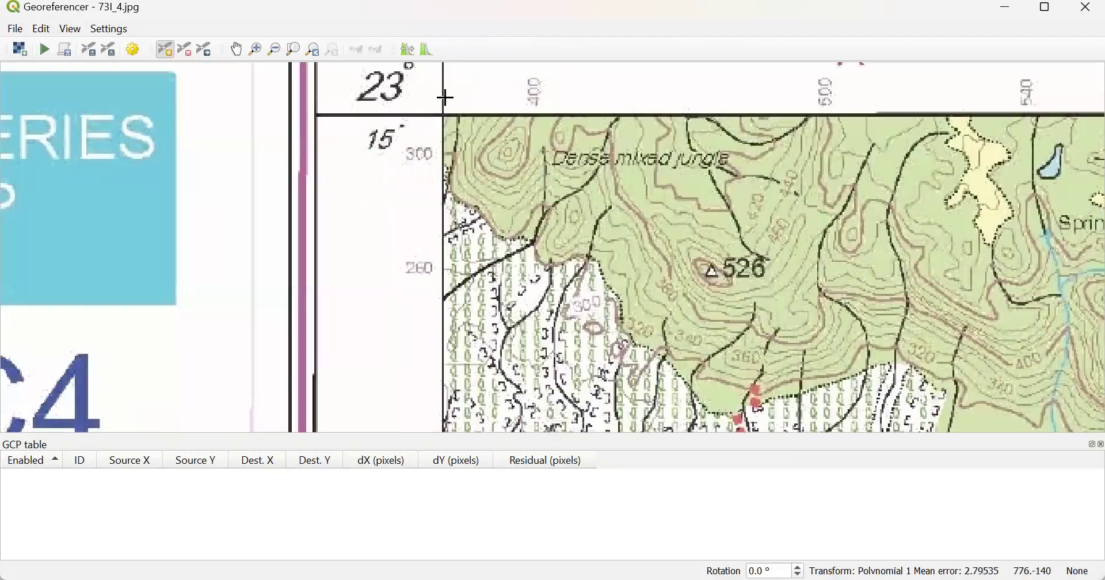
scroll(446, 97, "down", 2)
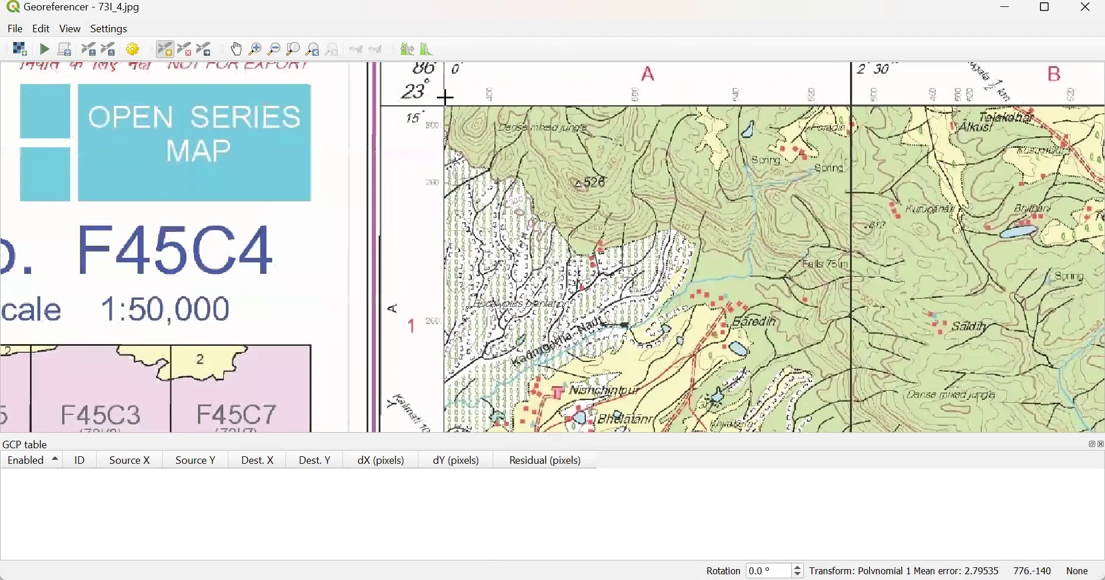
scroll(446, 97, "down", 1)
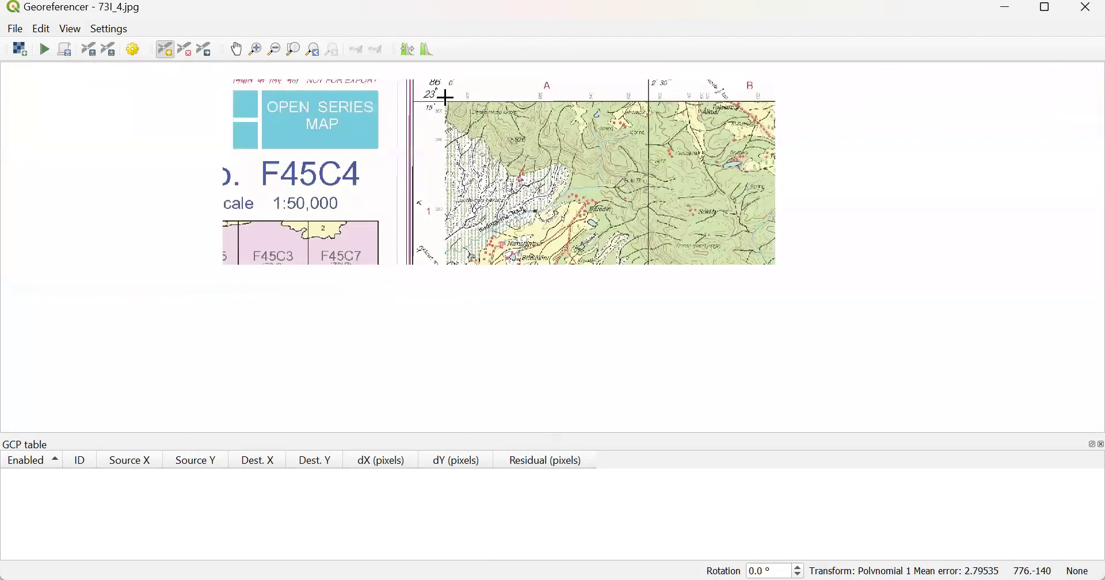
scroll(445, 84, "up", 1)
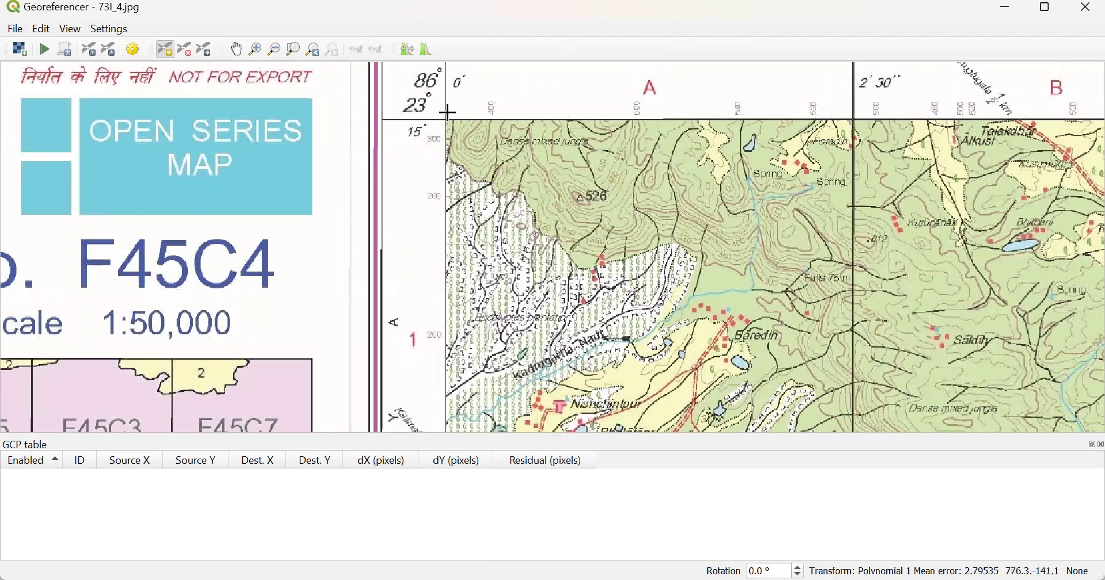
scroll(446, 109, "up", 1)
scroll(449, 151, "up", 5)
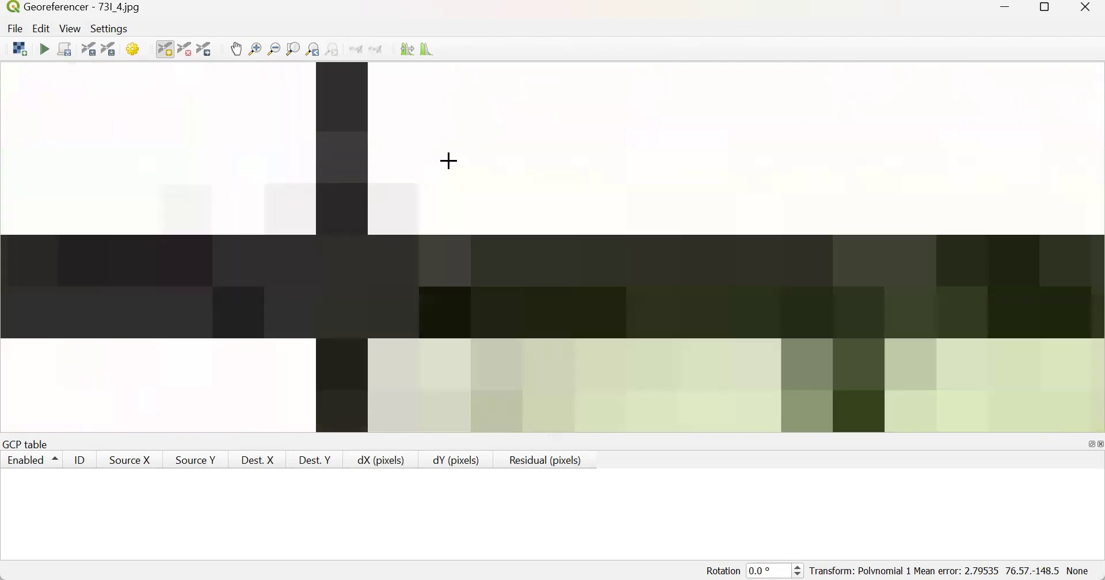
scroll(358, 281, "down", 1)
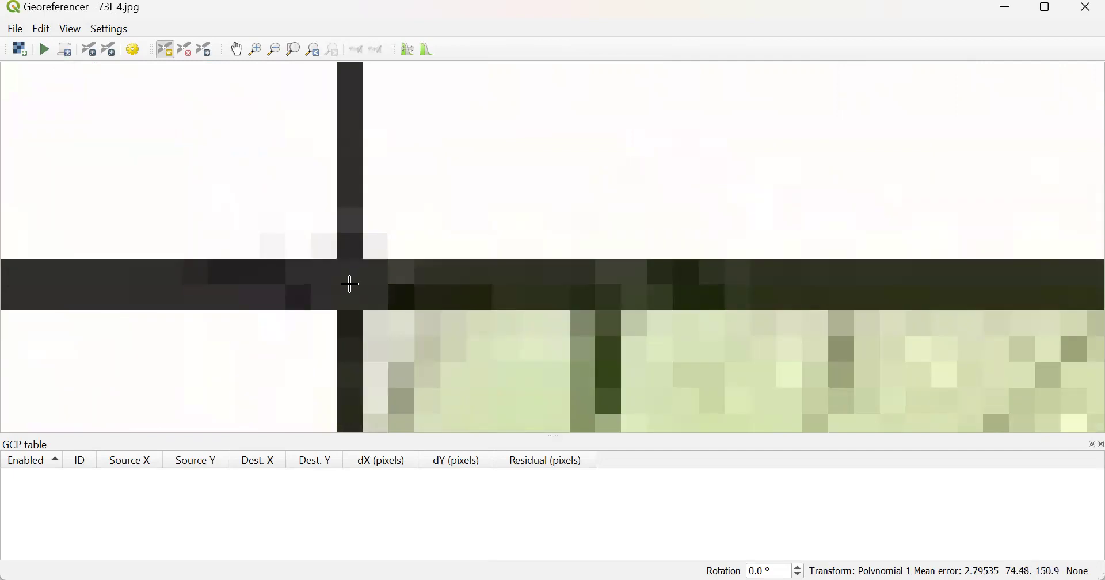
Step: Place the top-left corner control point at 86 00 E, 23 15 N in EPSG:4326 - WGS 84
left_click(350, 284)
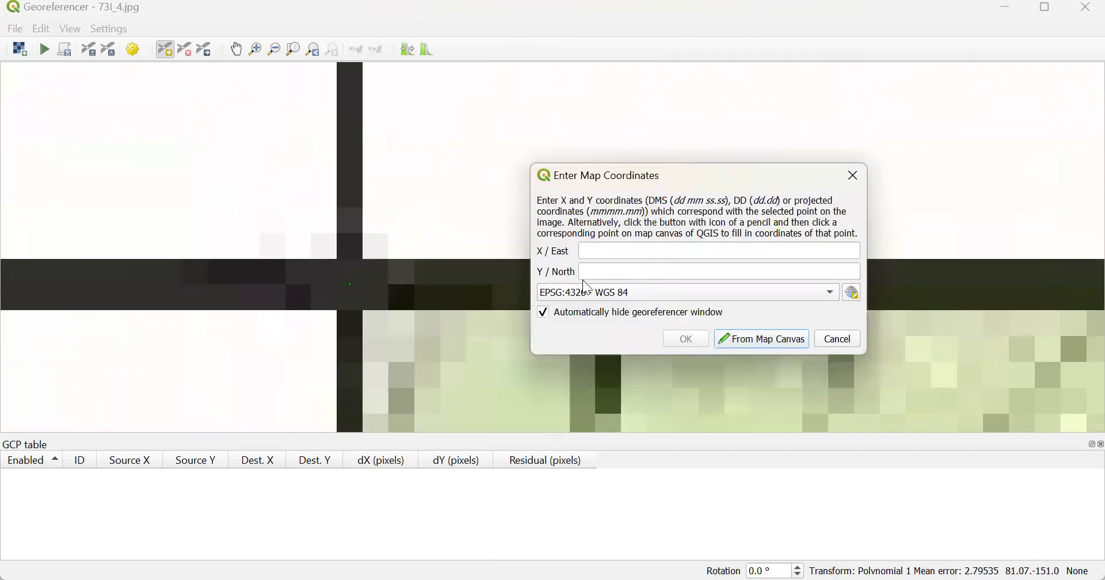
left_click(641, 253)
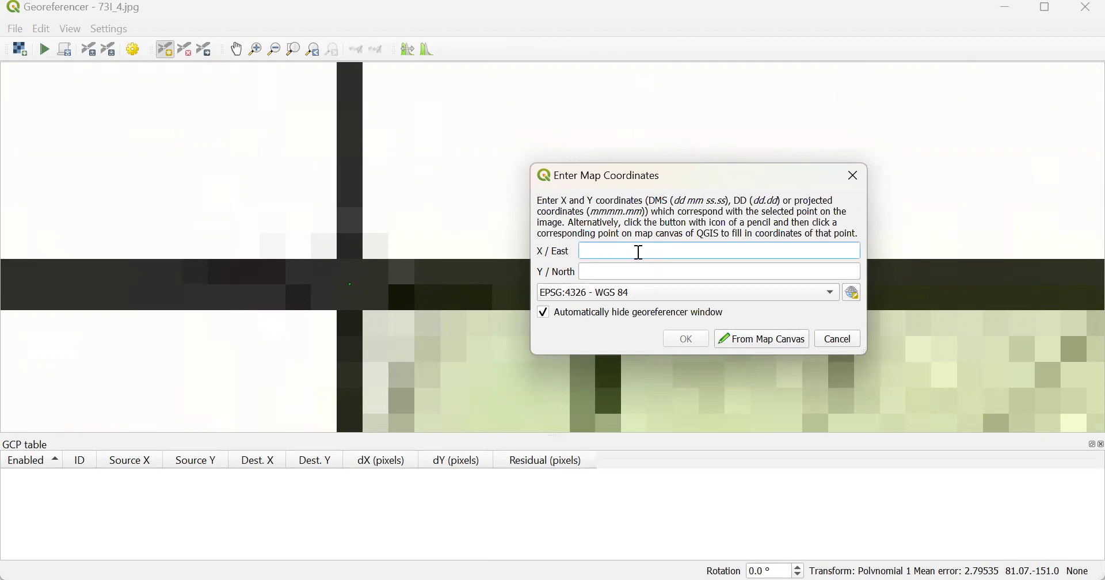
type("86 15")
left_click(634, 271)
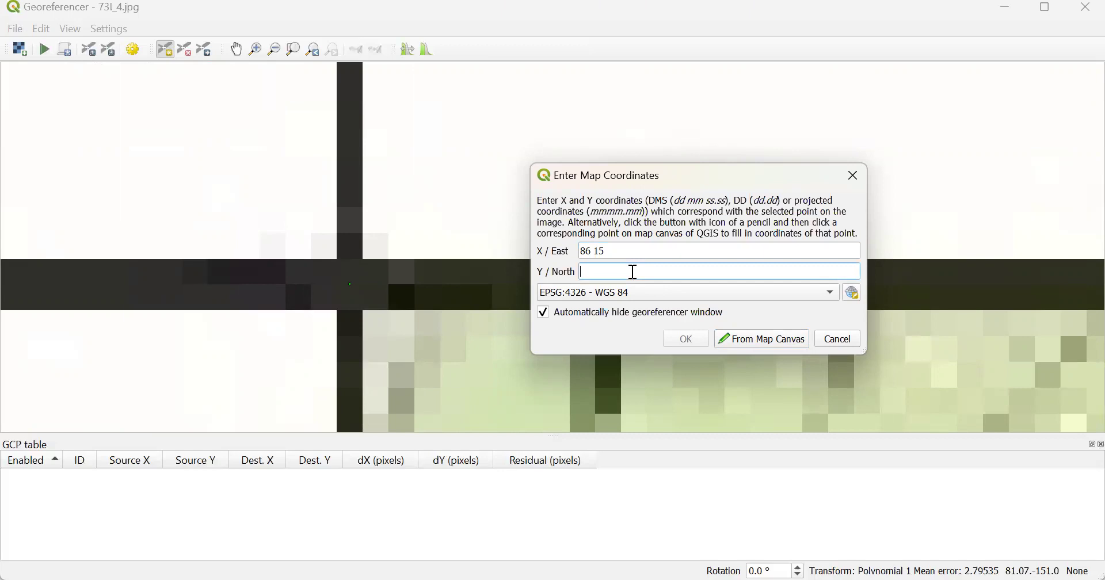
type("23 15")
left_click(627, 251)
key("BackSpace")
key("BackSpace")
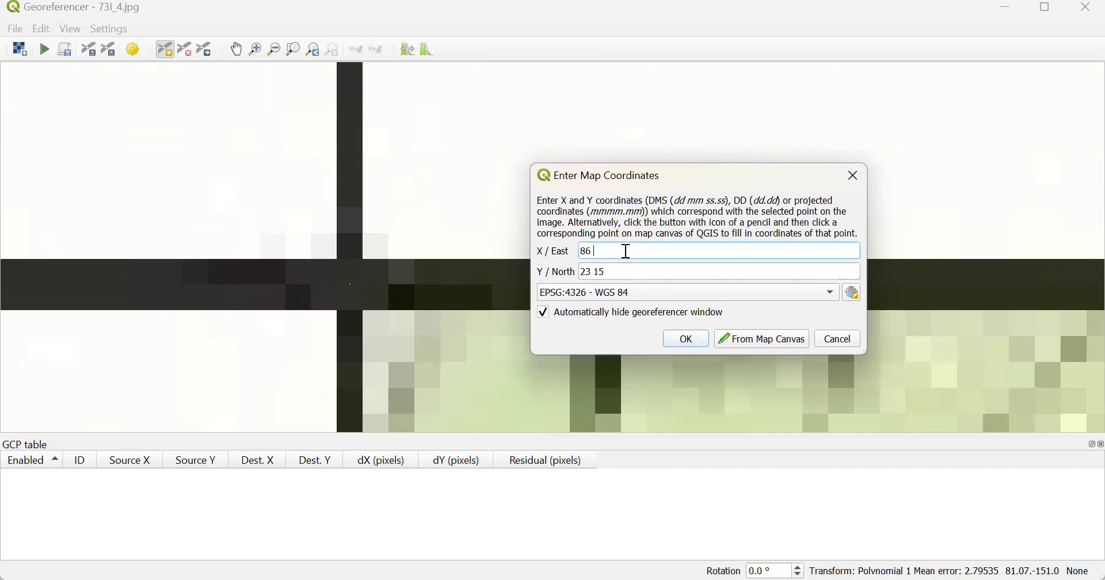
type("00")
left_click(685, 296)
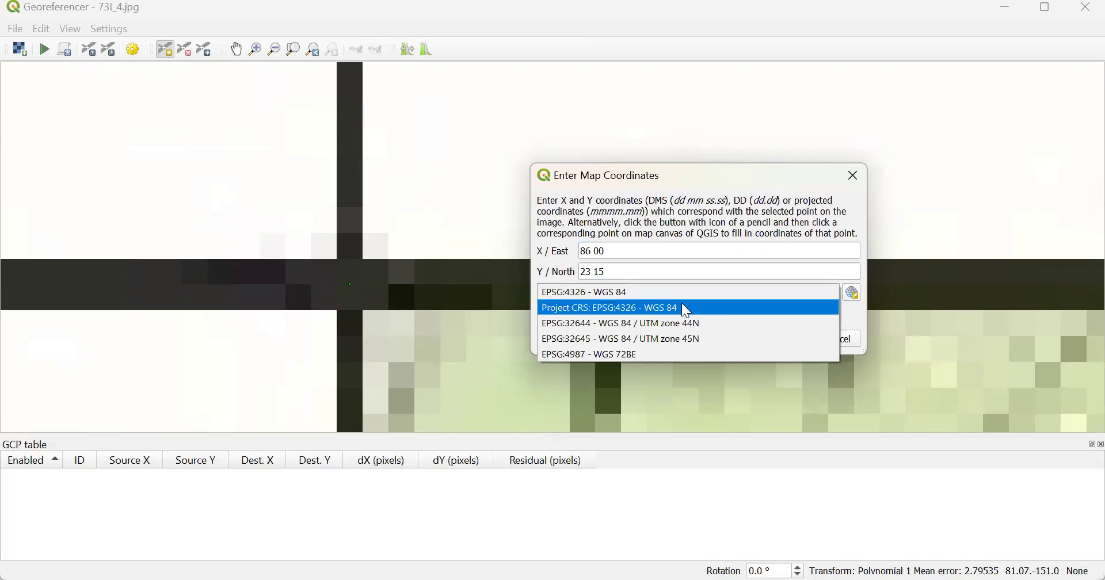
left_click(687, 309)
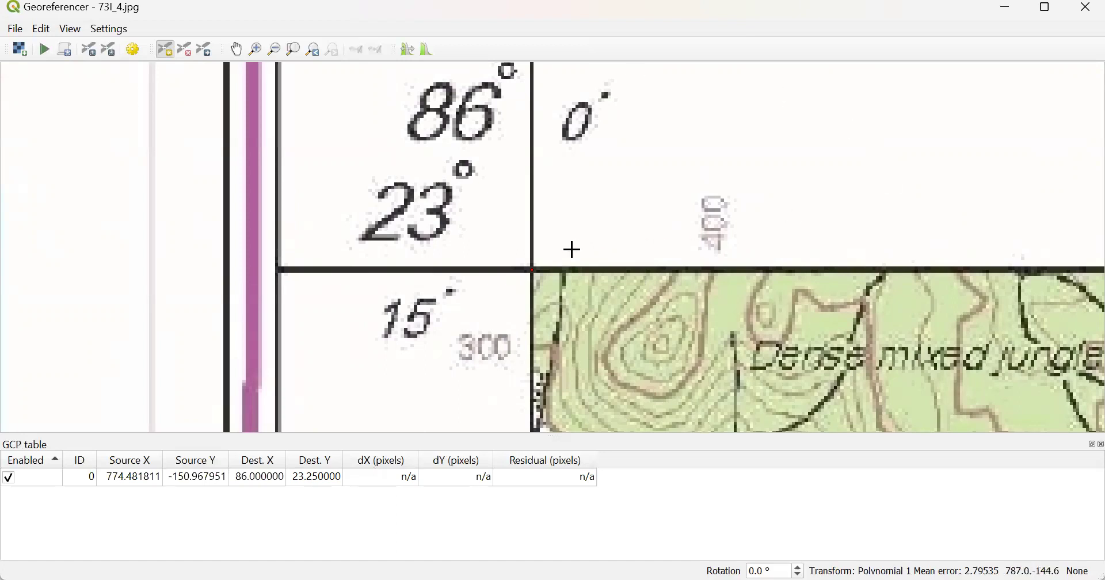
Step: Pan east along the top border and zoom in on the sheet's top-right grid corner
scroll(573, 251, "down", 1)
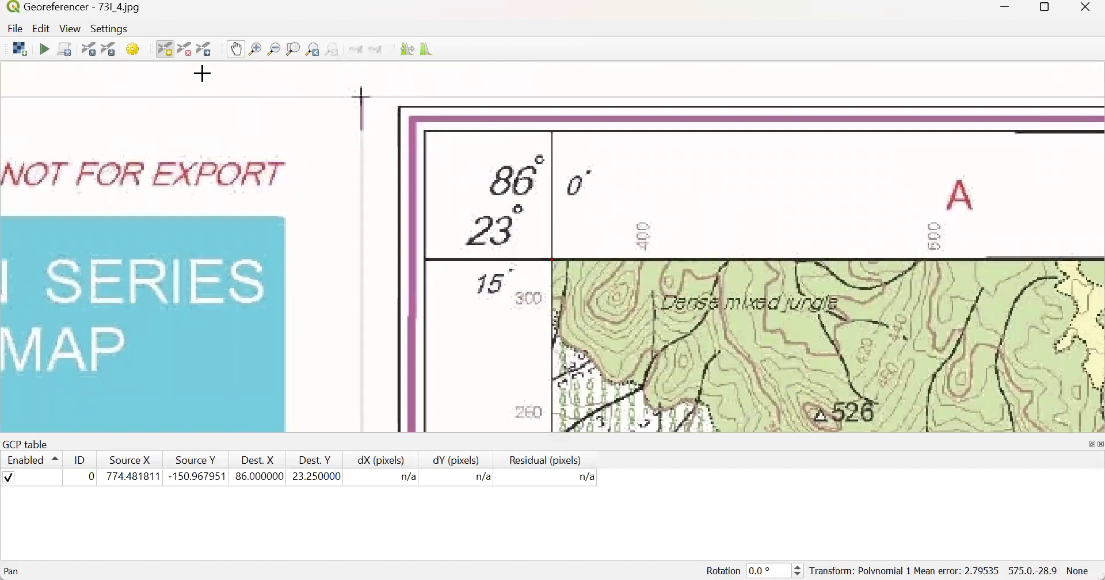
left_click(236, 50)
left_click_drag(789, 209, 9, 226)
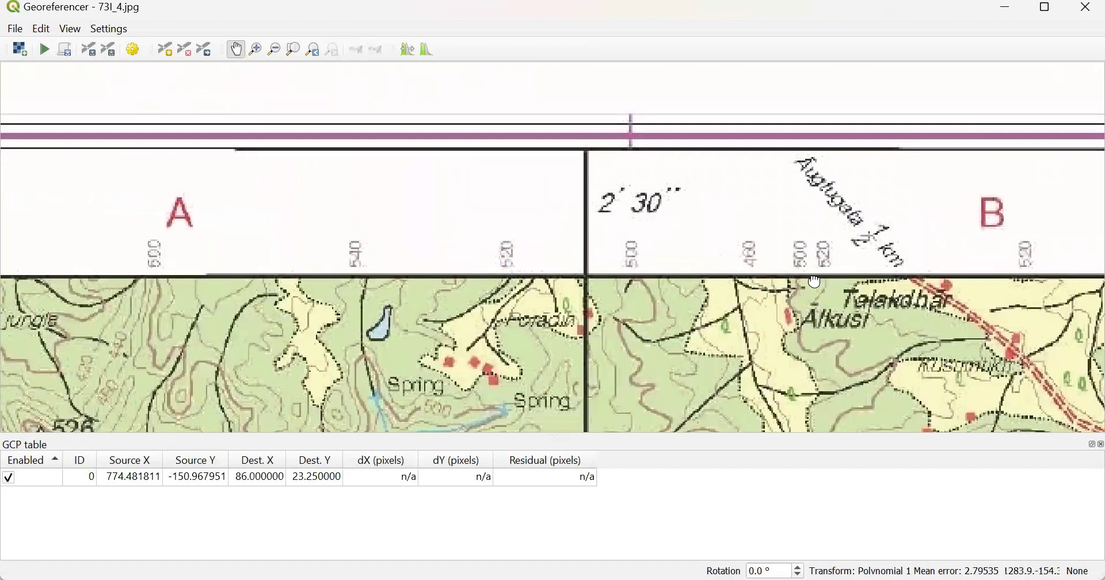
left_click_drag(872, 227, 71, 310)
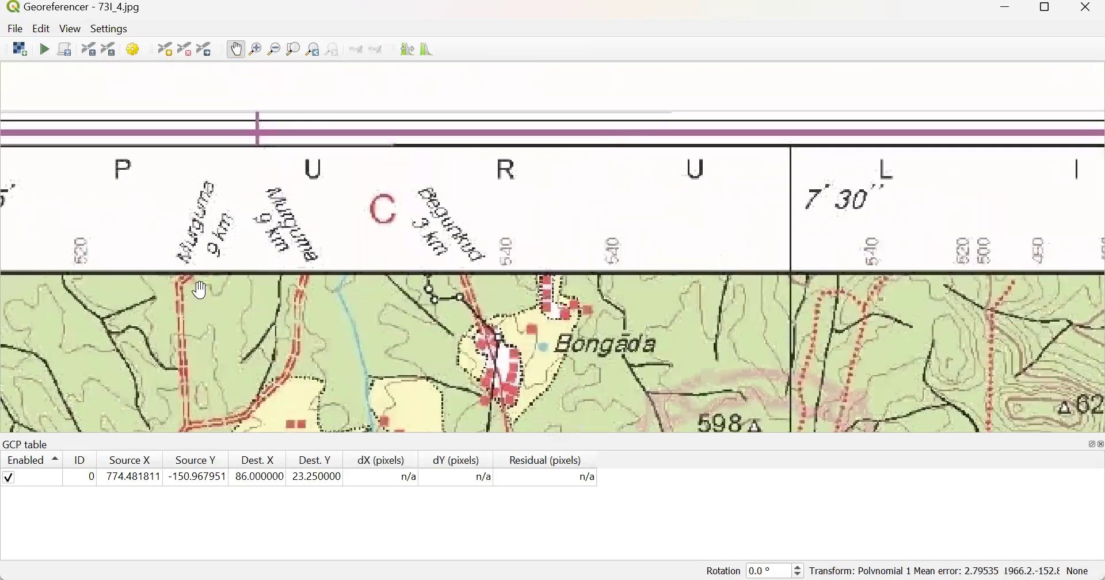
left_click_drag(852, 270, 214, 275)
left_click_drag(766, 270, 117, 271)
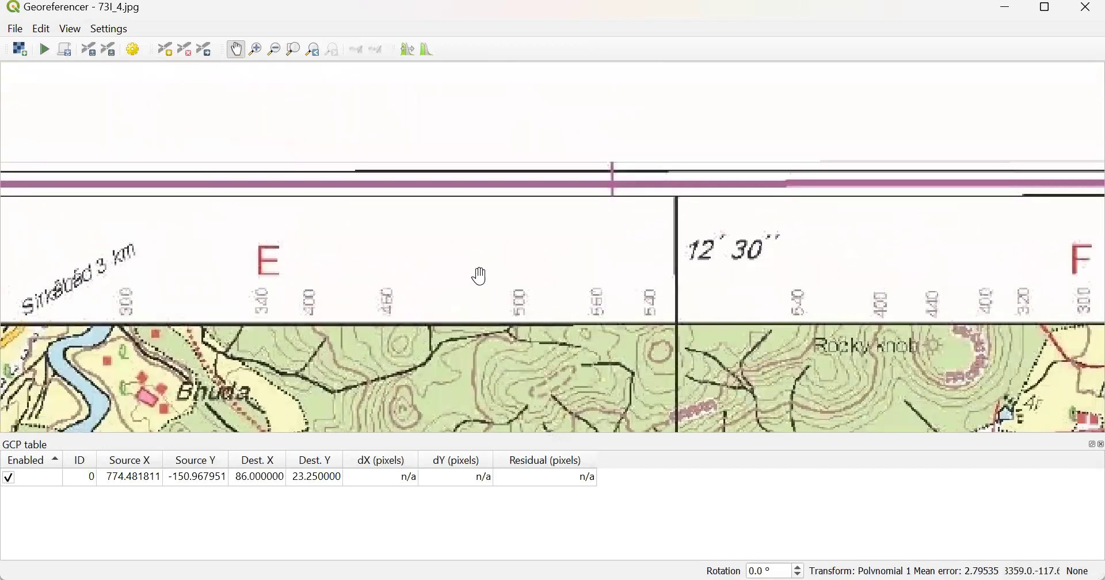
left_click_drag(990, 270, 222, 283)
scroll(768, 351, "up", 1)
scroll(604, 242, "up", 1)
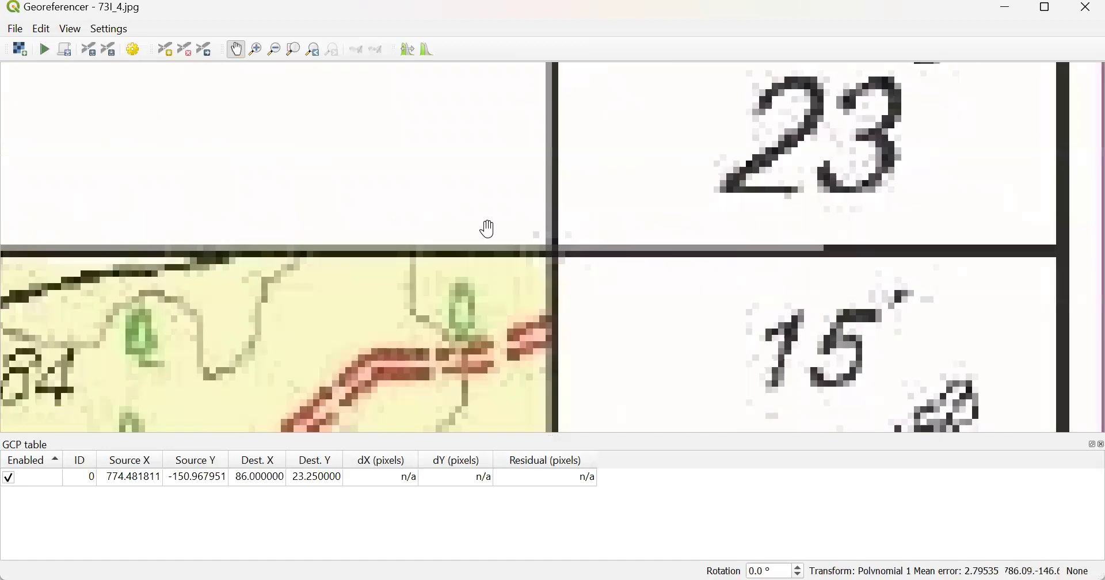
left_click(165, 51)
scroll(552, 281, "up", 1)
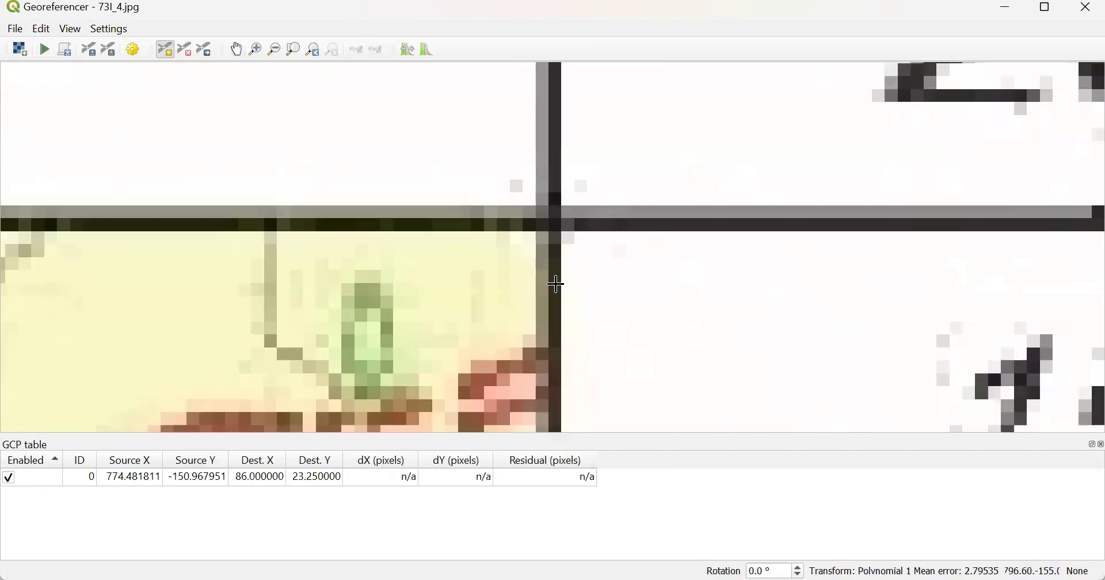
Step: Place the top-right corner control point at 86 15 E, 23 15 N
left_click(552, 221)
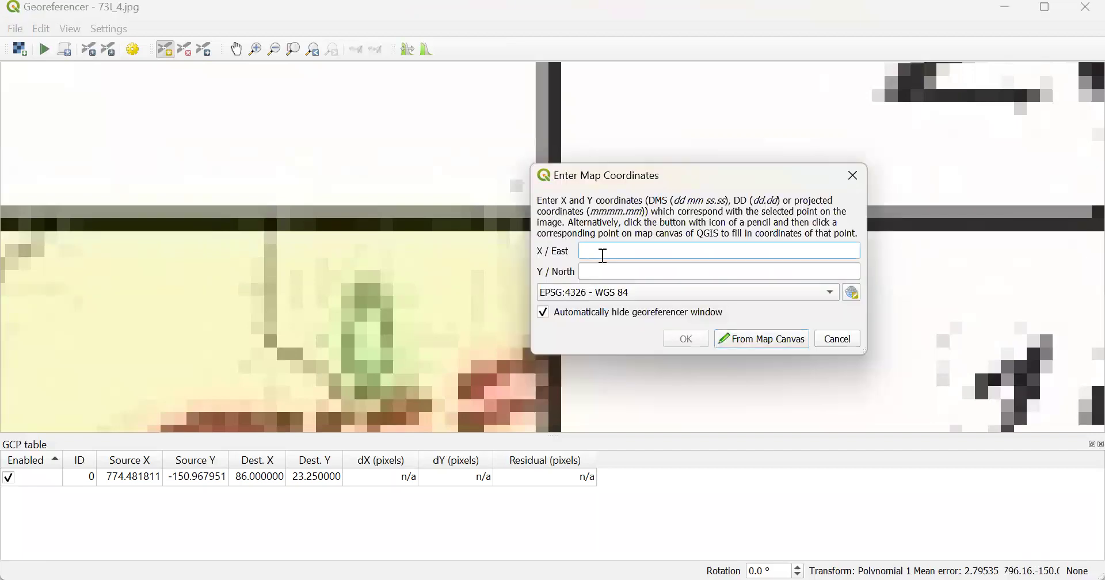
type("86 15")
left_click(604, 269)
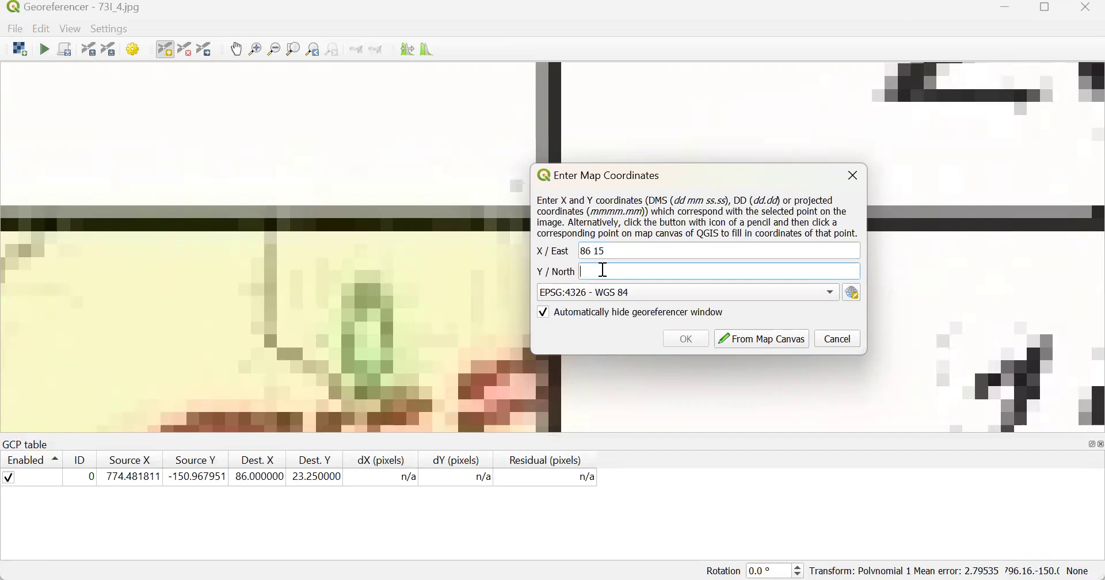
type("23 15")
left_click(690, 343)
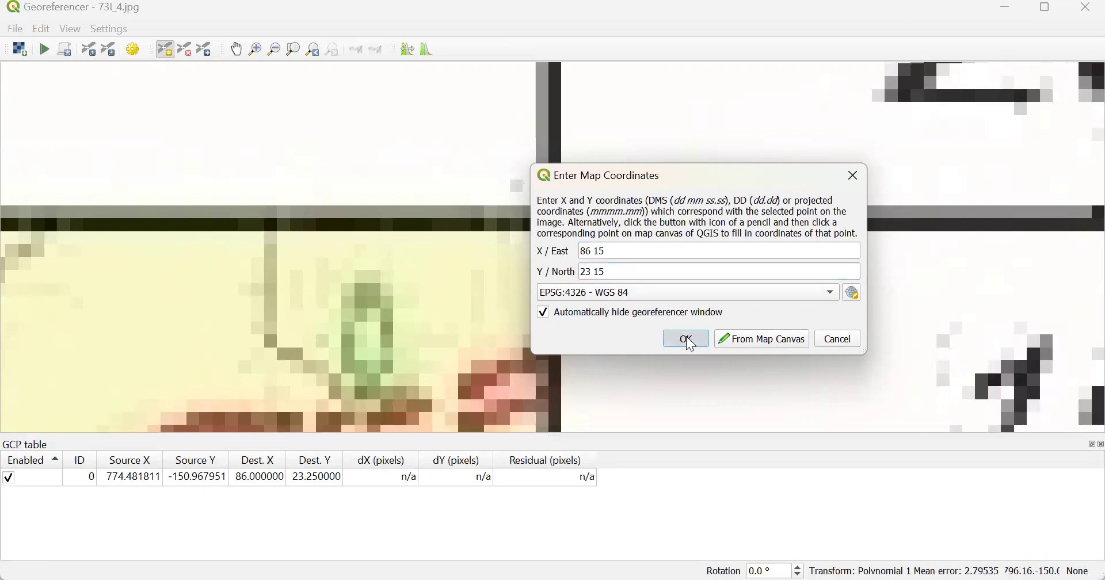
scroll(671, 239, "down", 3)
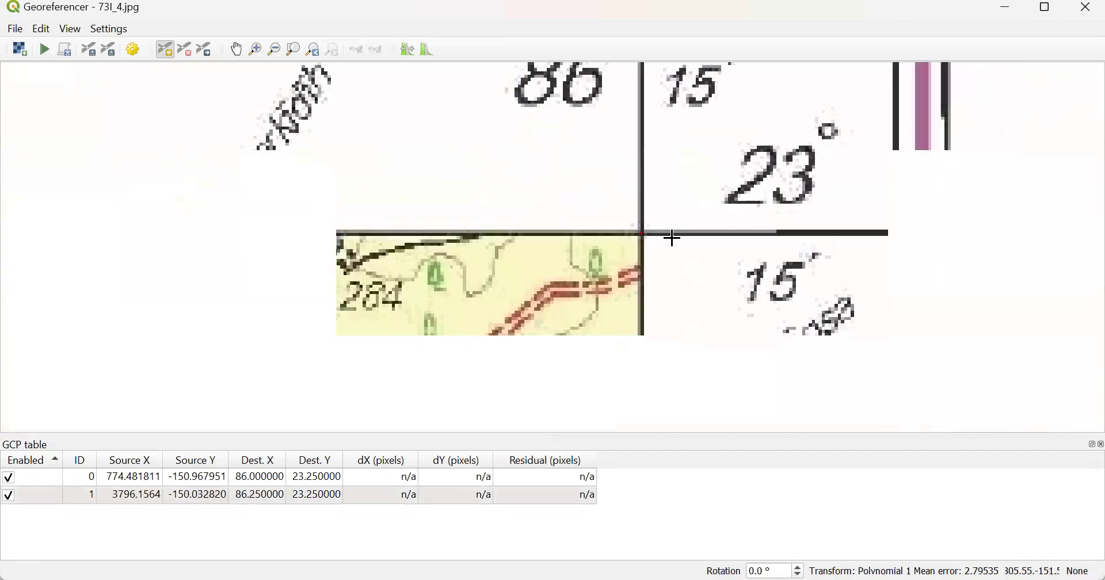
Step: Pan down the sheet's right edge and zoom in on the bottom-right corner
scroll(671, 237, "down", 2)
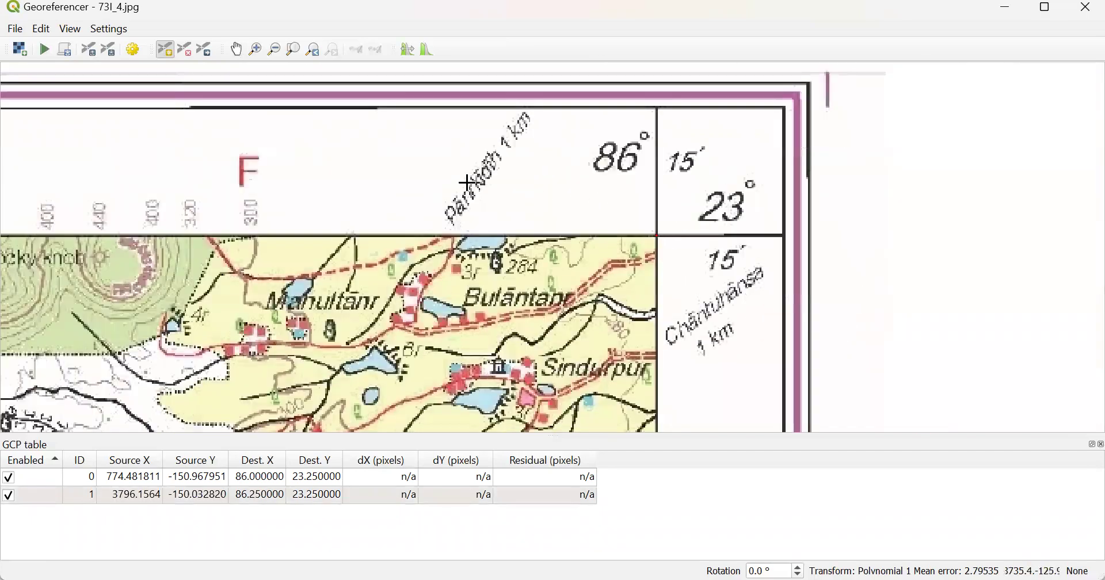
key("ctrl+p")
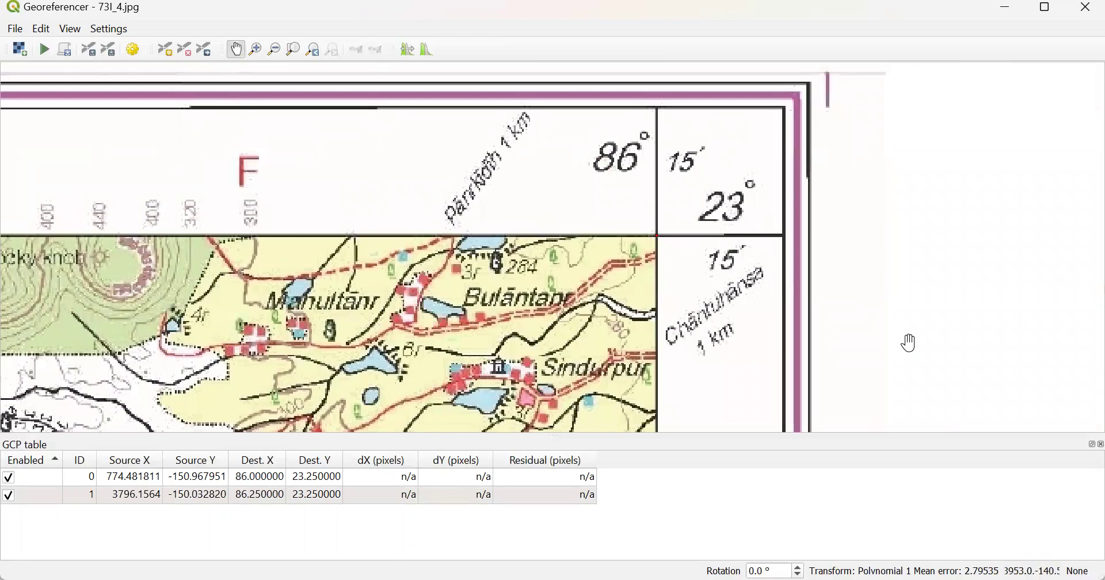
left_click_drag(700, 392, 702, 205)
left_click_drag(713, 340, 726, 177)
left_click_drag(739, 355, 748, 244)
left_click_drag(737, 307, 740, 45)
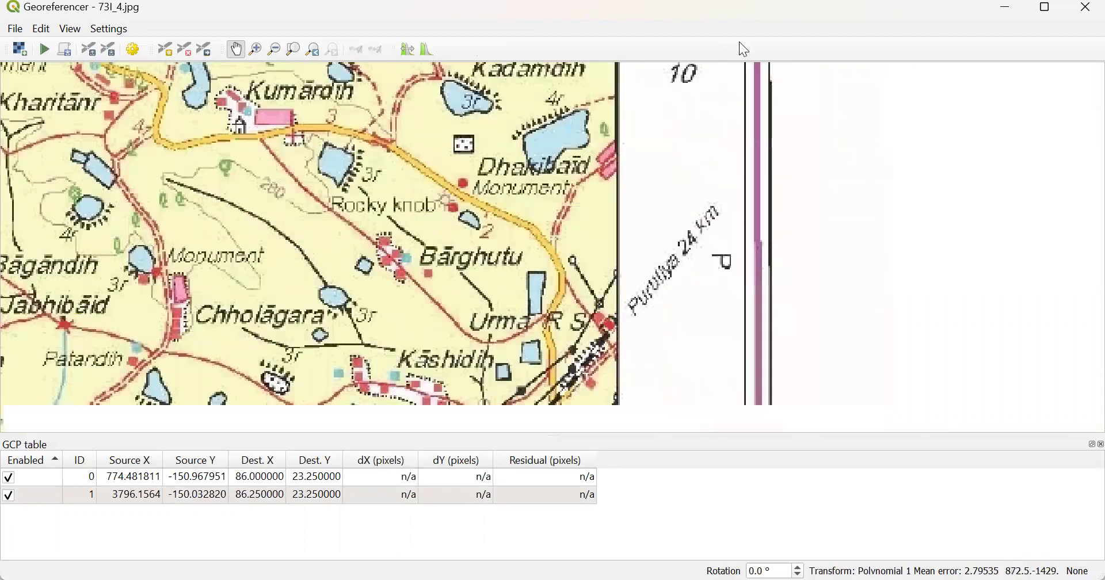
left_click_drag(727, 311, 745, 41)
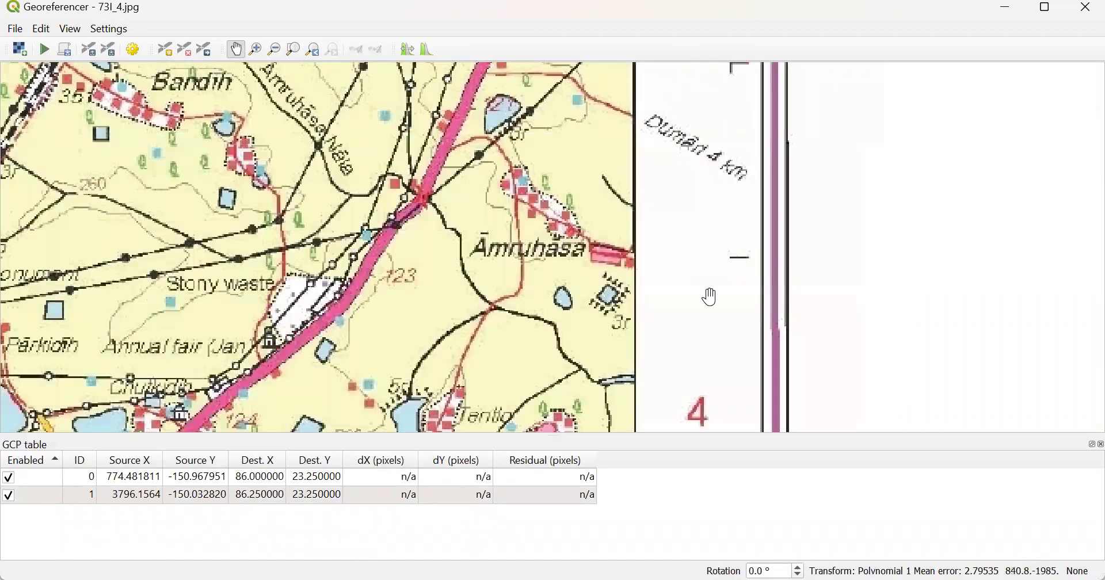
left_click_drag(712, 156, 704, 275)
left_click_drag(724, 392, 685, 138)
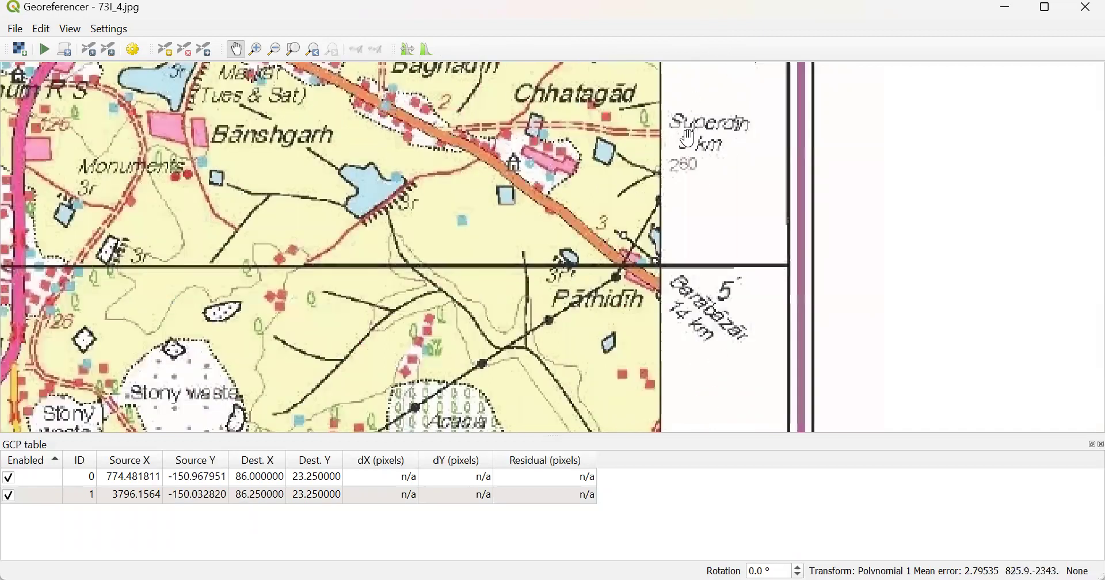
left_click_drag(703, 328, 708, 144)
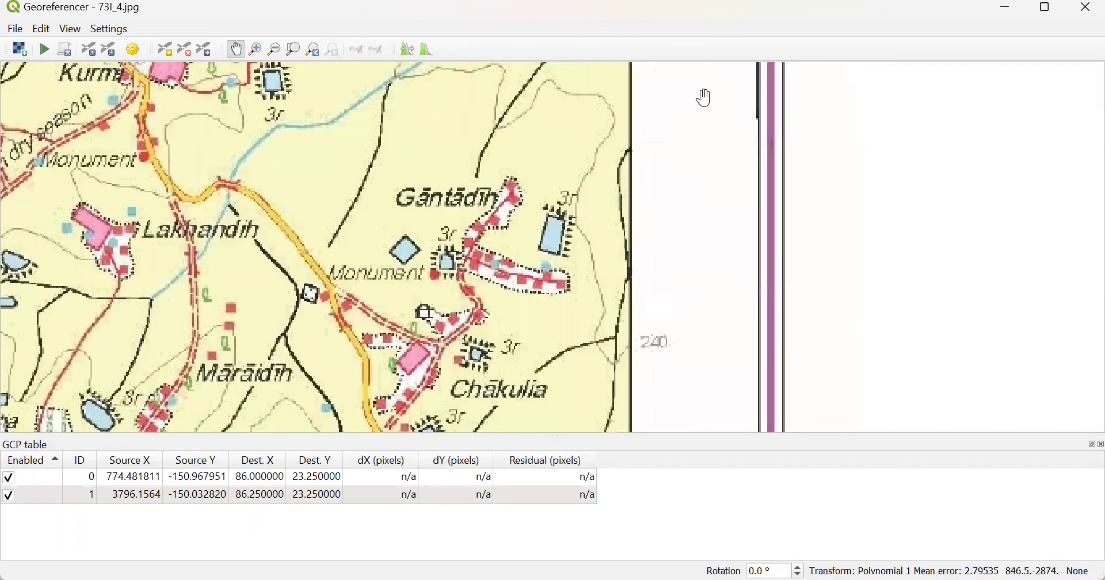
left_click_drag(702, 292, 723, 89)
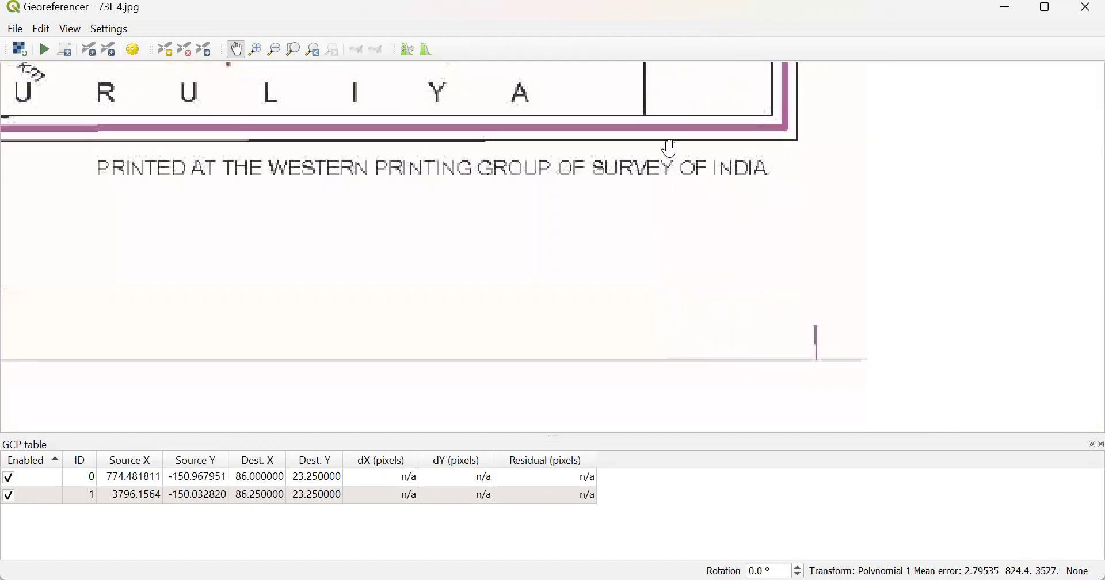
left_click_drag(668, 148, 661, 365)
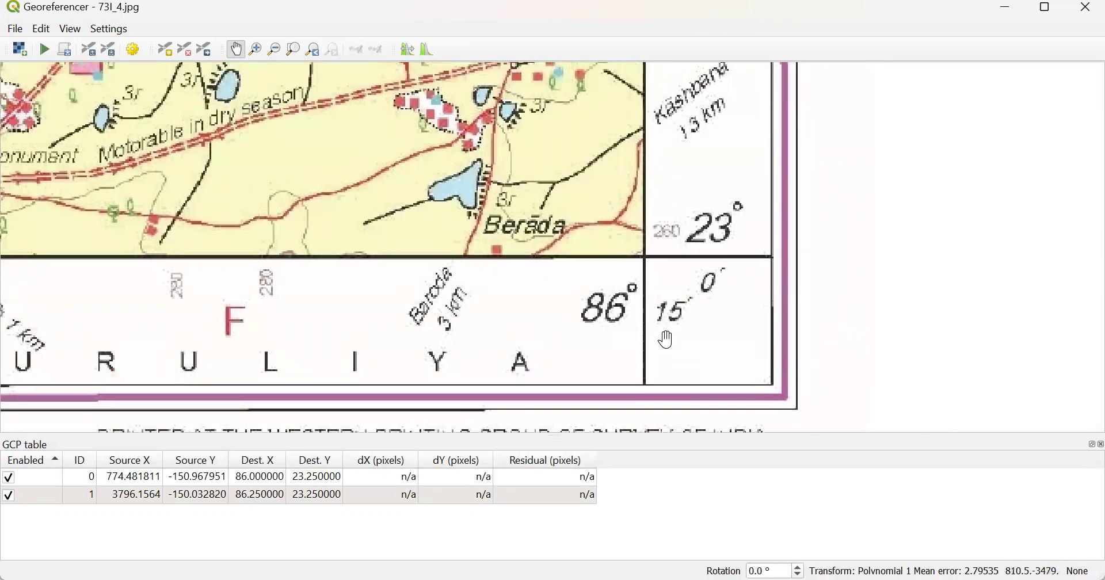
scroll(671, 282, "up", 1)
scroll(669, 282, "up", 1)
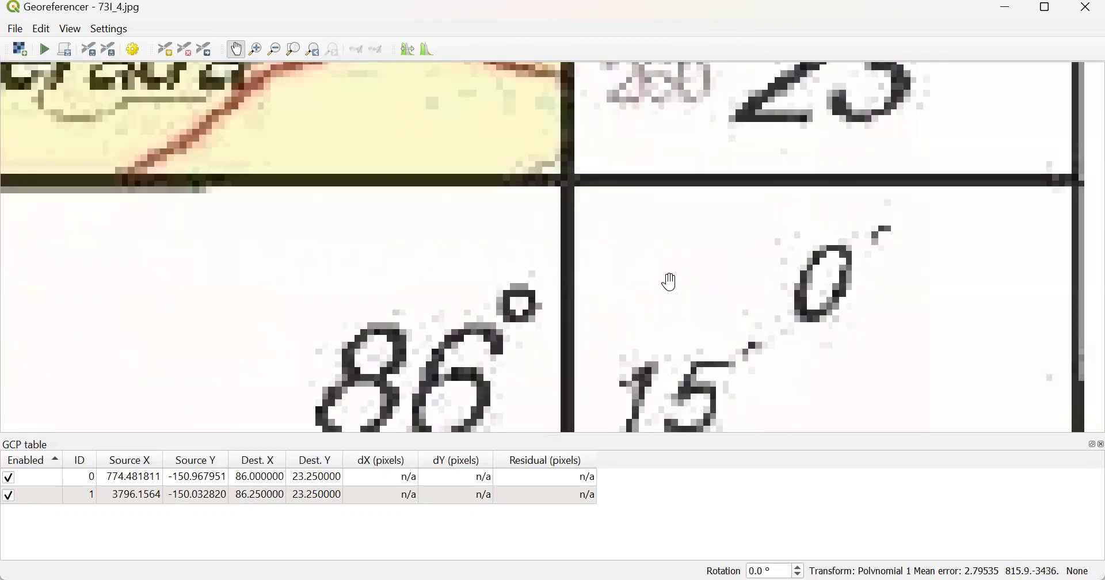
Step: Place the bottom-right corner control point at 86 15 E, 23 00 N
left_click(170, 51)
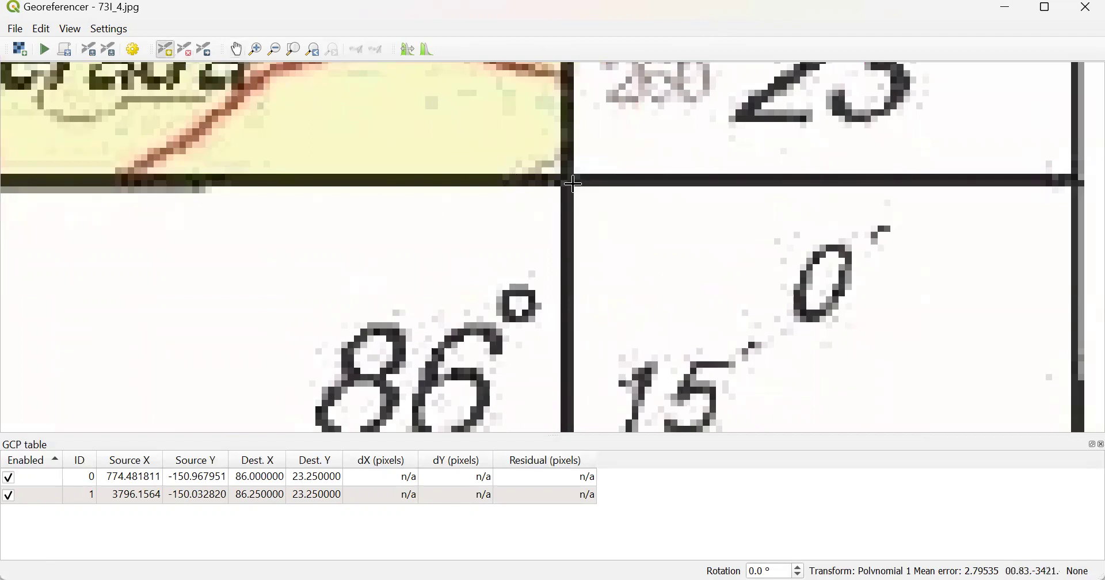
scroll(573, 187, "up", 1)
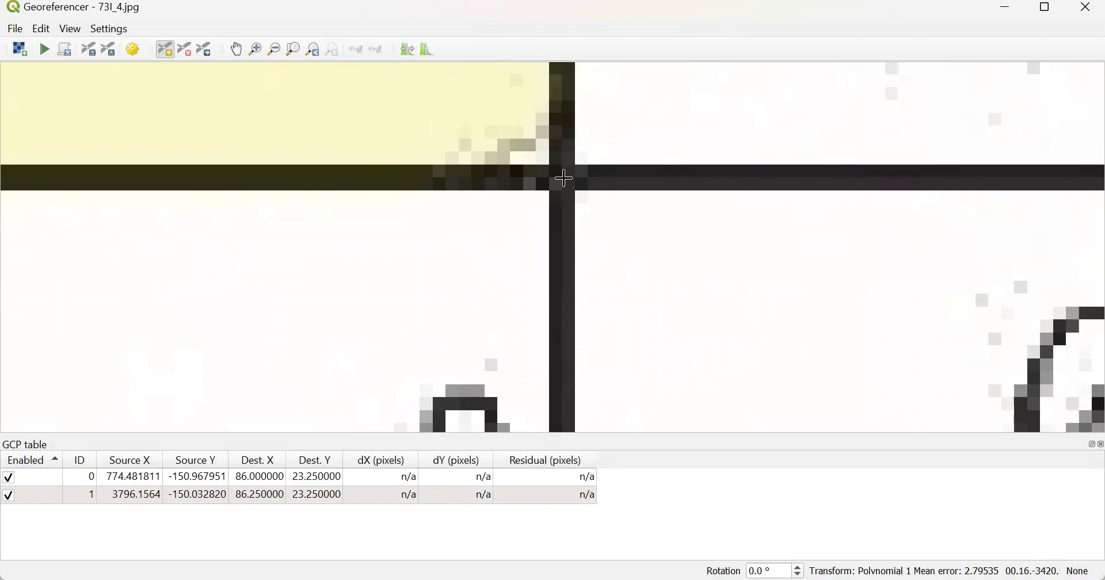
left_click(562, 177)
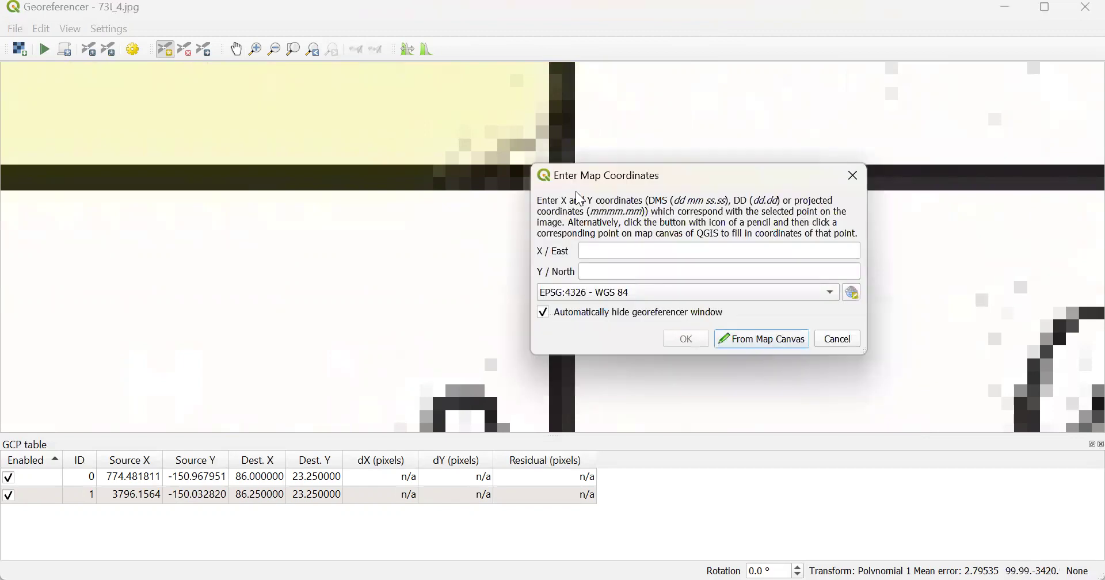
left_click(622, 250)
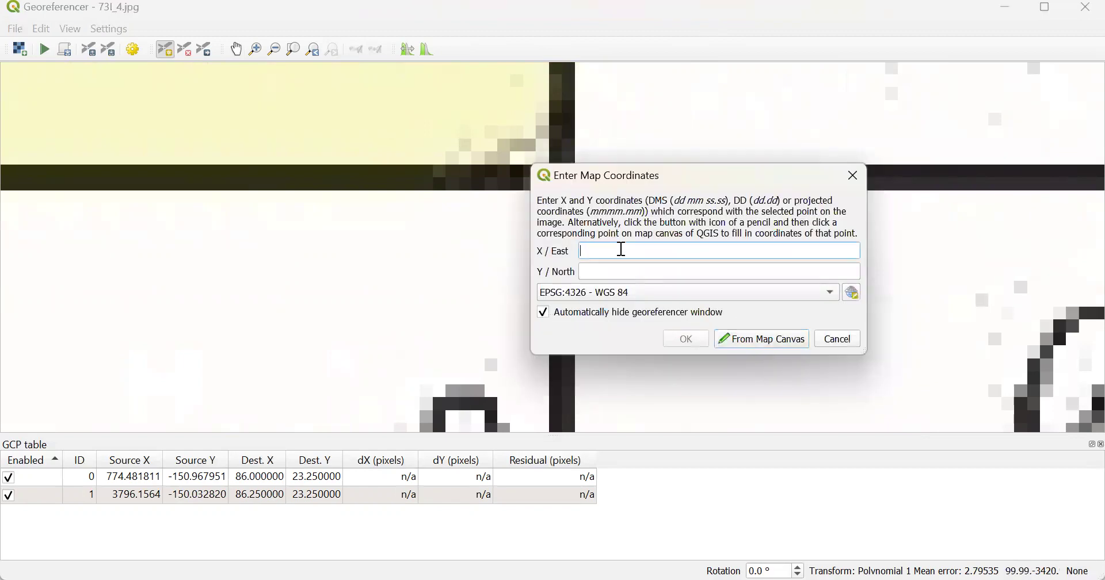
type("86 15")
left_click(614, 274)
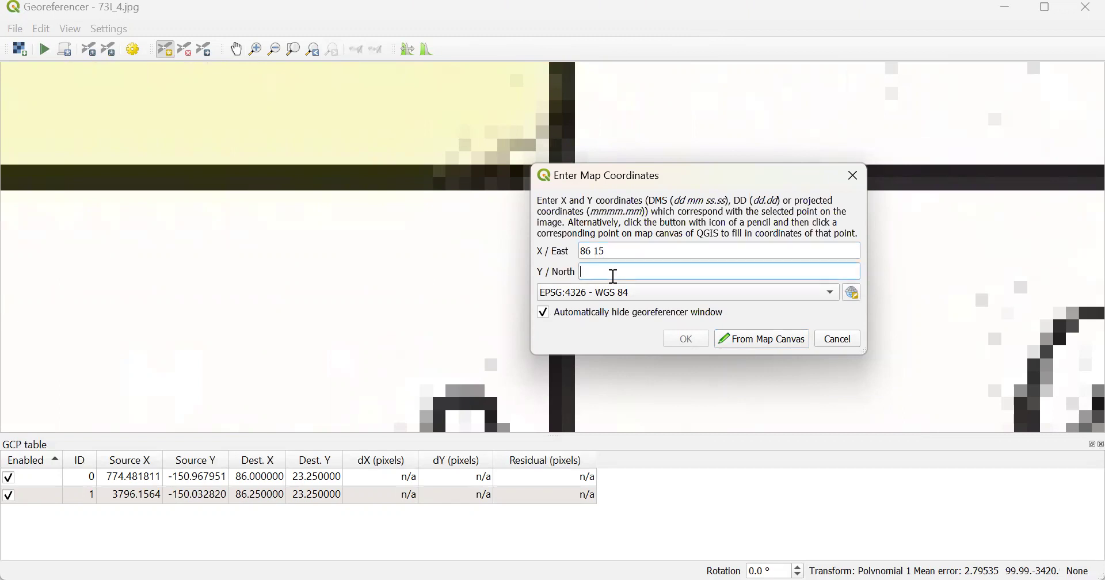
type("23 00")
left_click(686, 338)
scroll(683, 336, "down", 1)
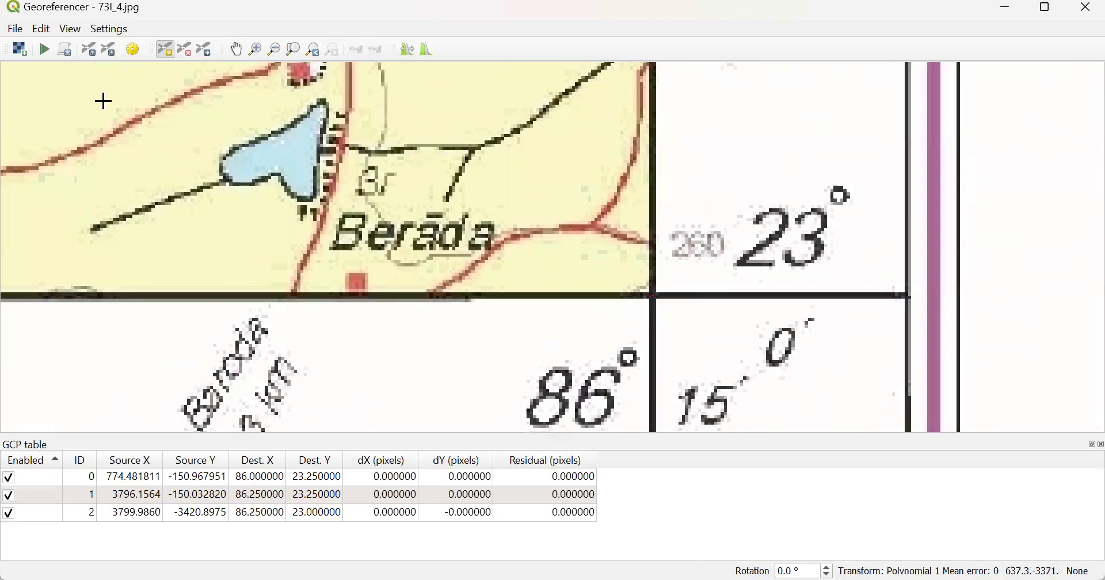
Step: Reposition and zoom the view toward the sheet's remaining bottom-left corner
scroll(249, 278, "down", 4)
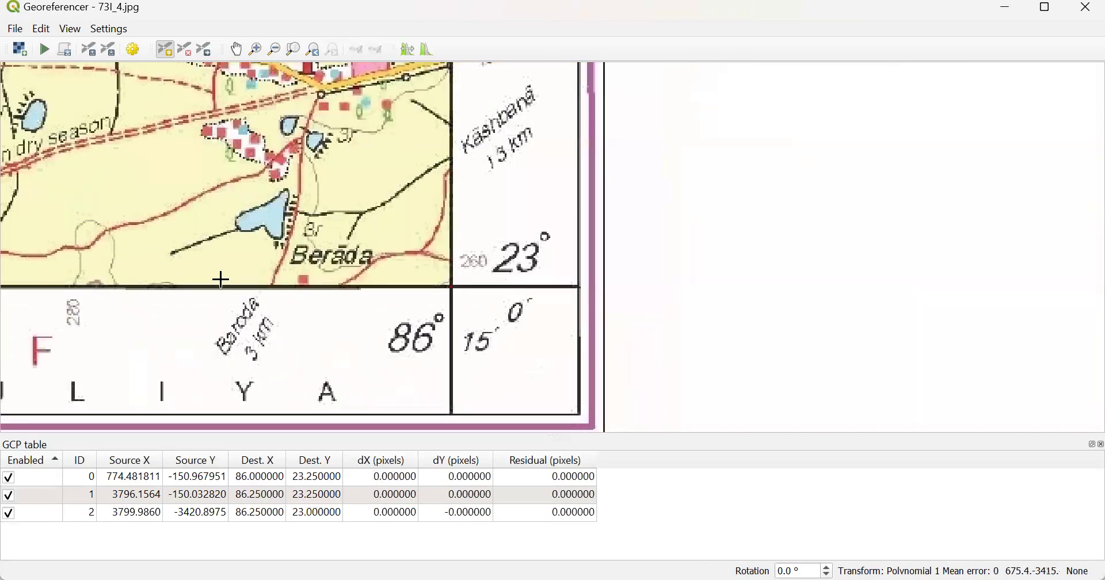
left_click(236, 49)
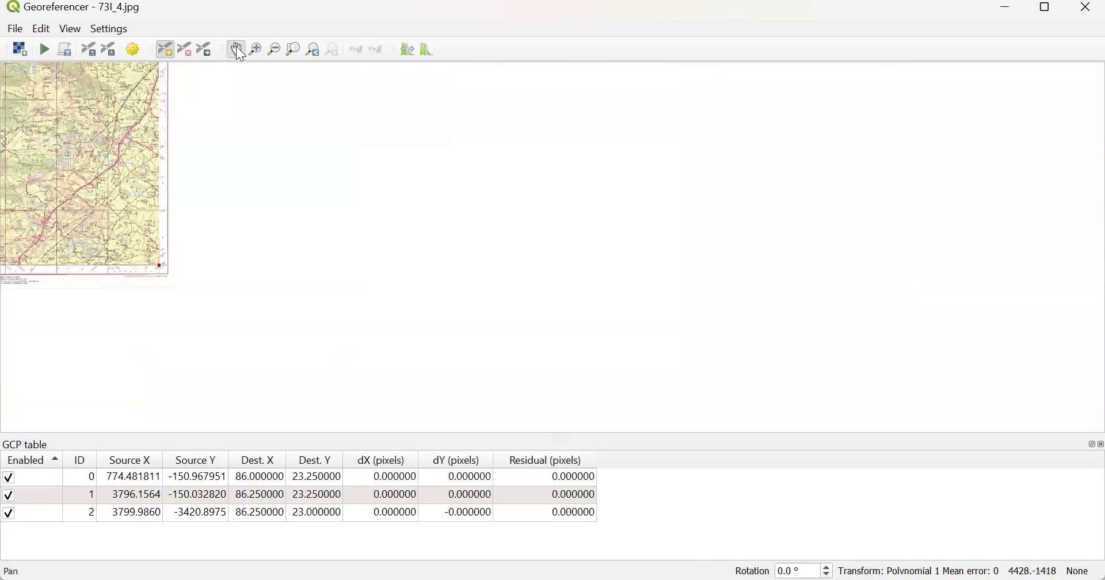
left_click_drag(88, 254, 140, 264)
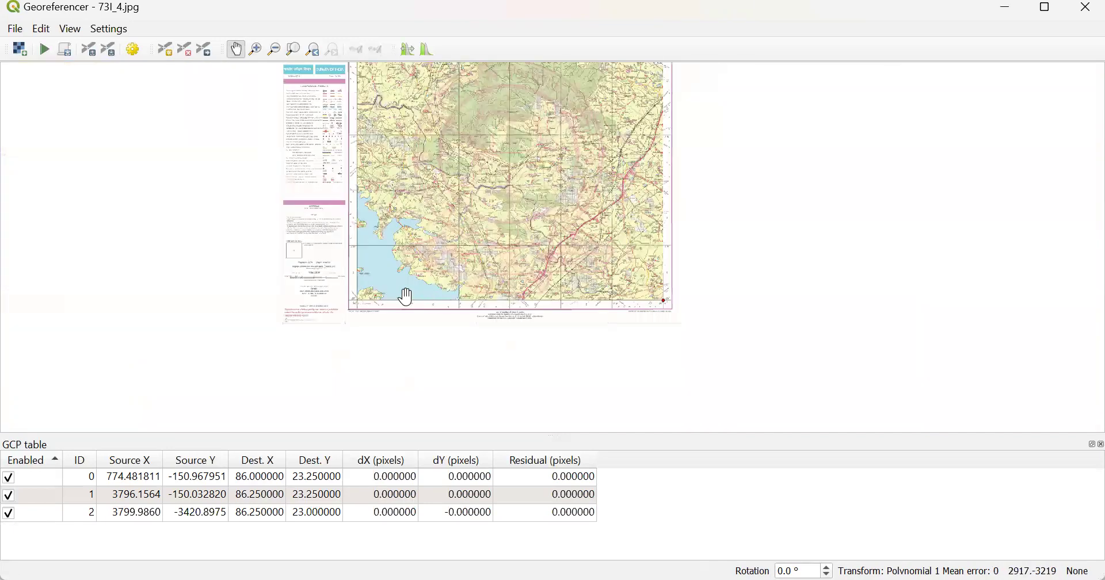
scroll(384, 311, "up", 6)
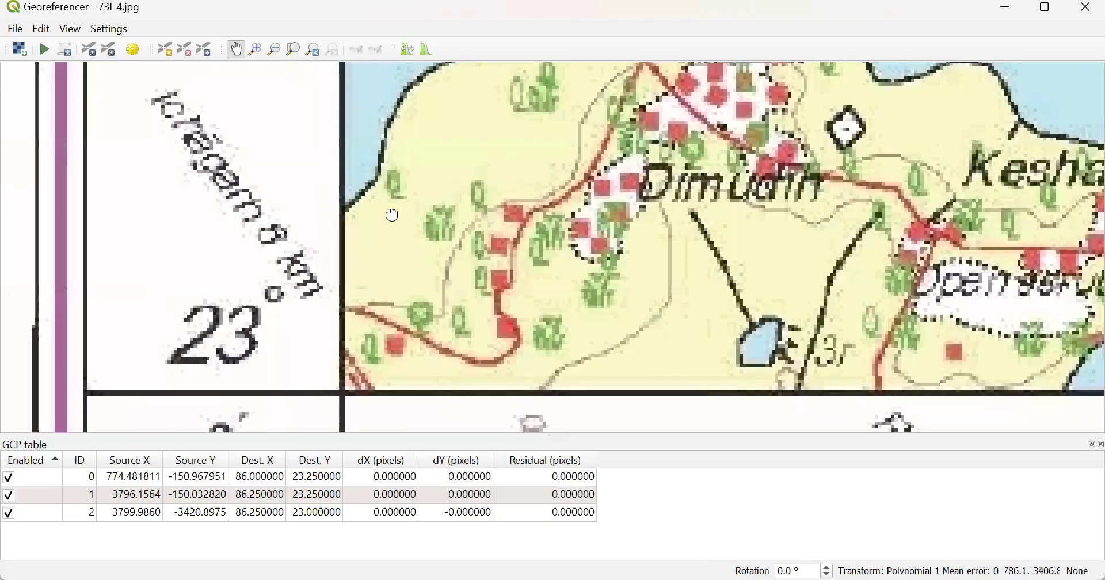
scroll(359, 277, "up", 3)
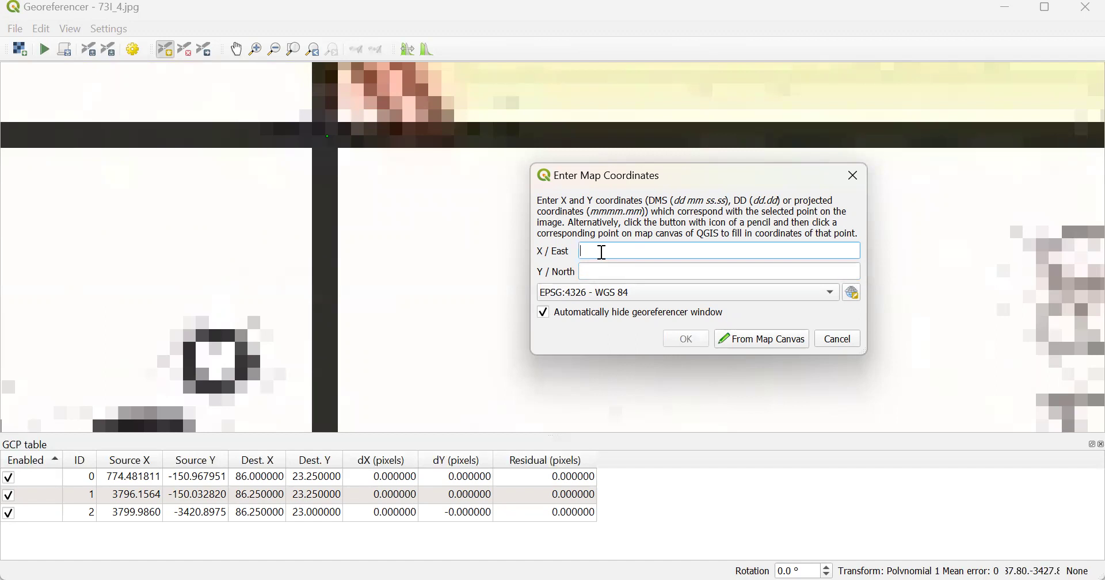
Step: Enter the fourth control point's coordinates as 86 E, 23 N
type("86")
left_click(602, 270)
type("23")
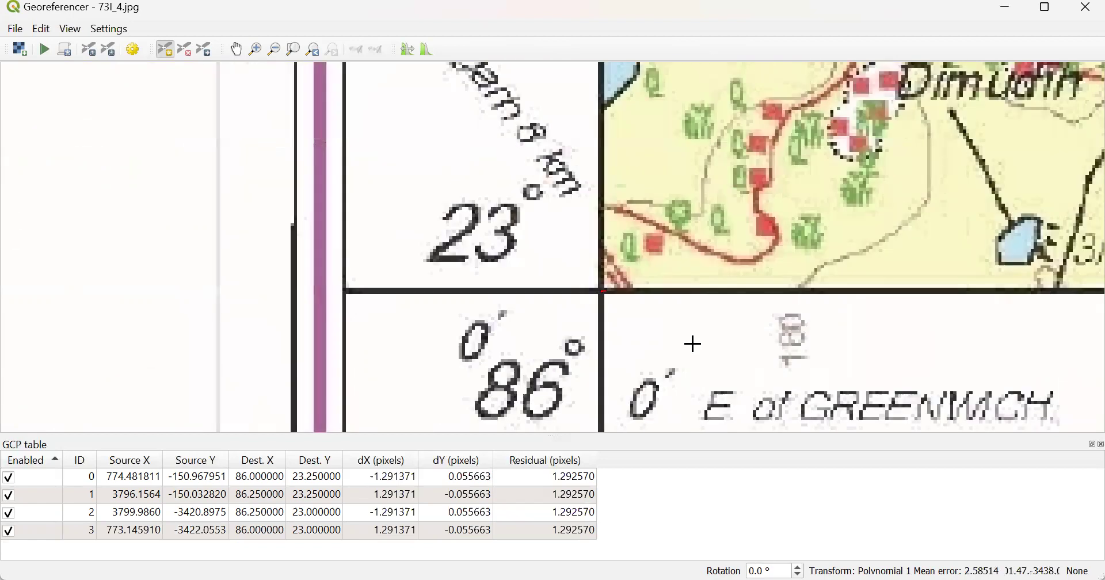
Step: Pan the sheet to bring the Dungridih and Kashipur villages into view
scroll(693, 344, "down", 3)
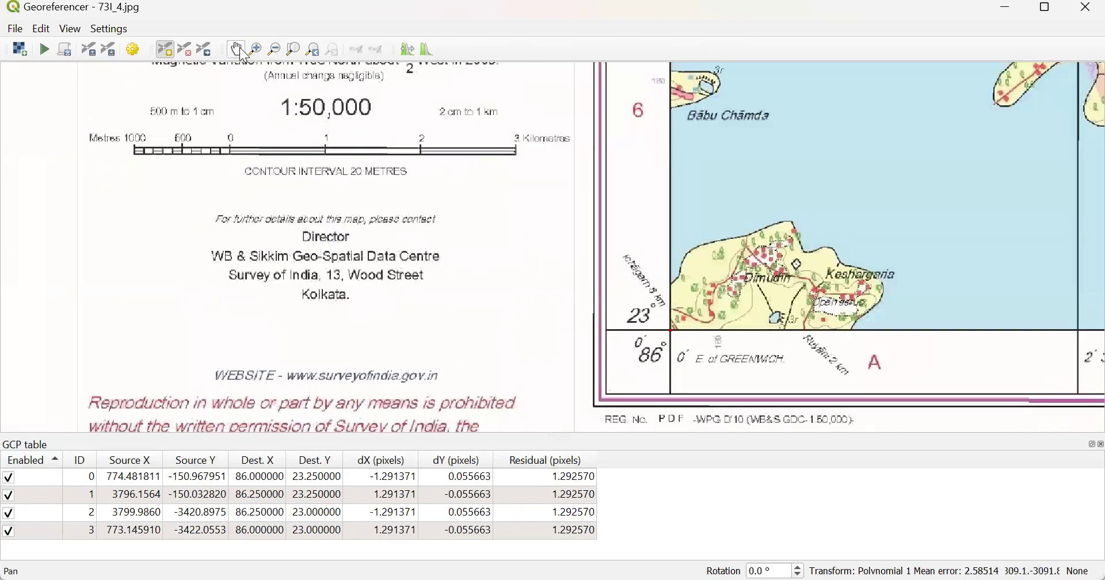
left_click(238, 49)
left_click_drag(824, 200, 247, 440)
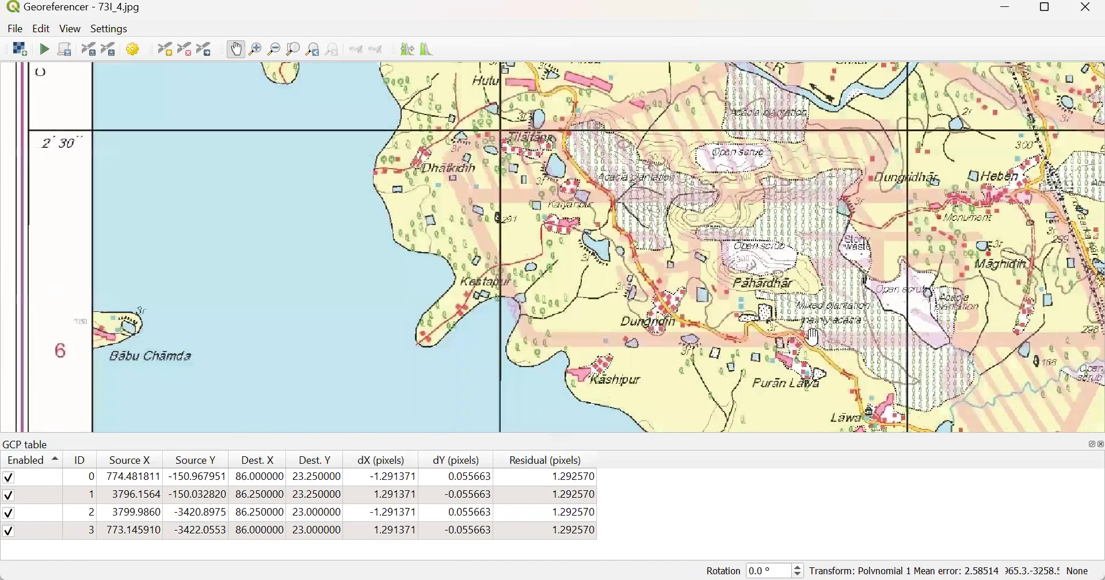
scroll(644, 345, "down", 1)
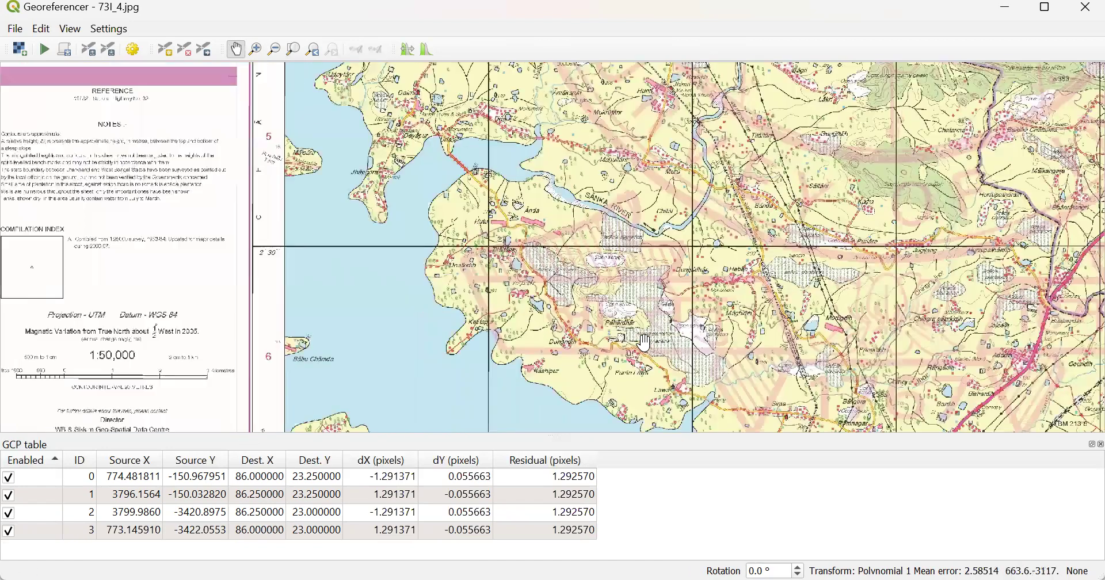
Step: Use a Polynomial 1 transformation with target SRS EPSG:4326 - WGS 84
left_click(147, 56)
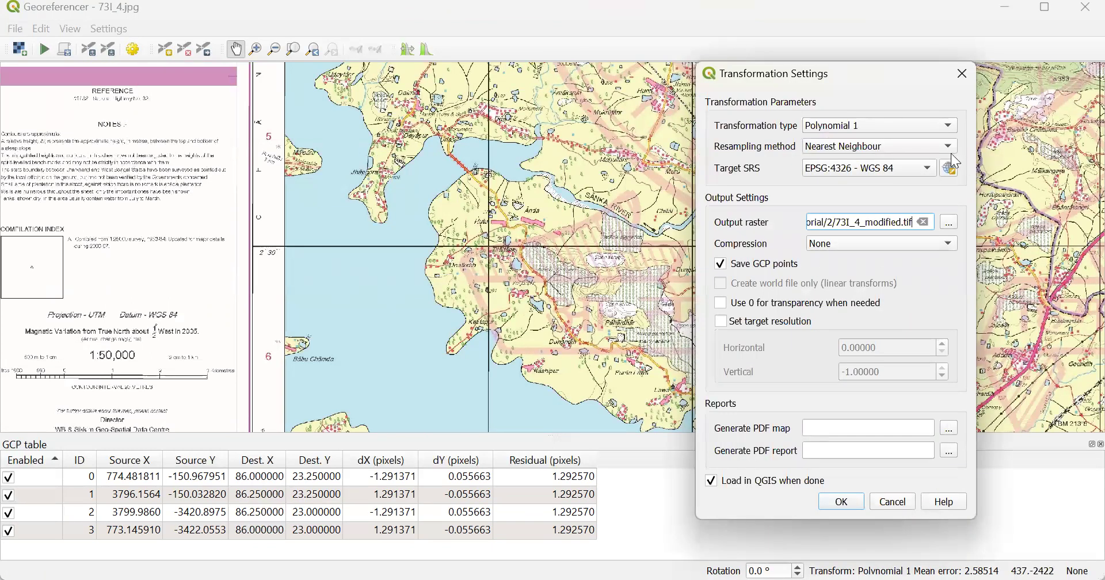
left_click(909, 126)
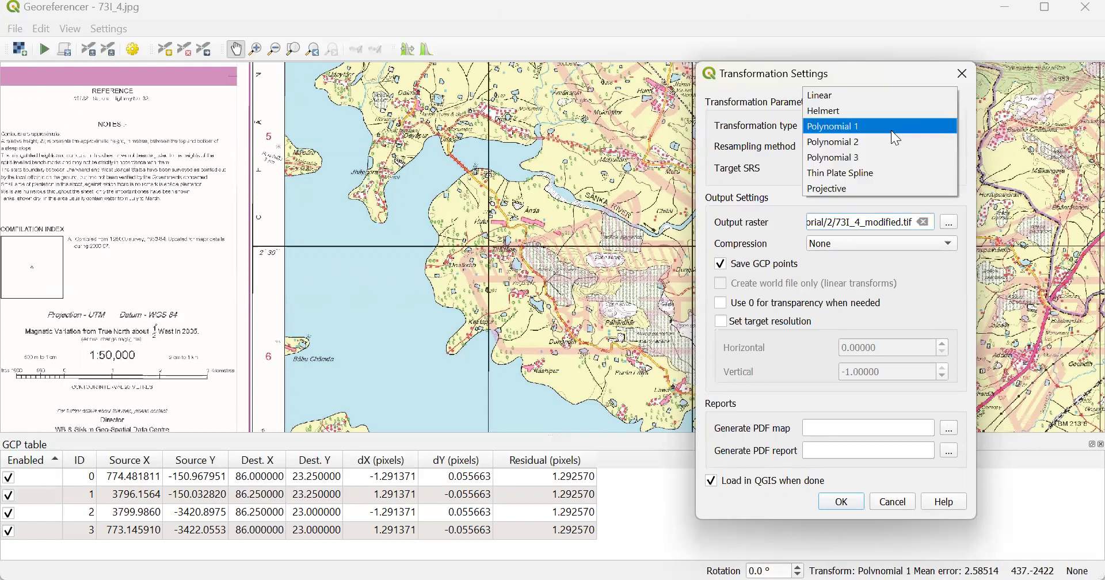
left_click(891, 127)
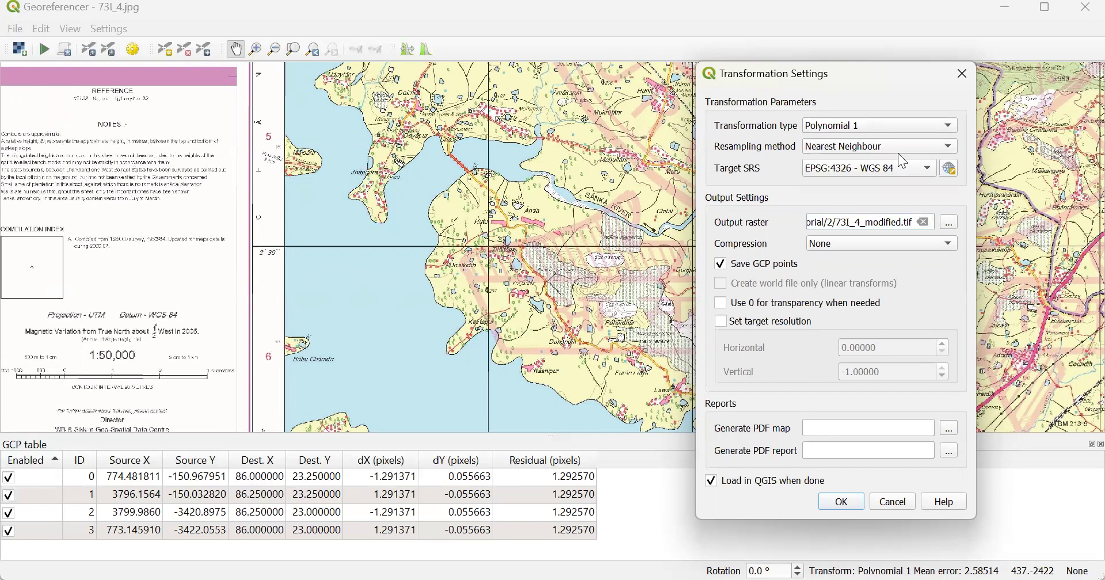
left_click(930, 173)
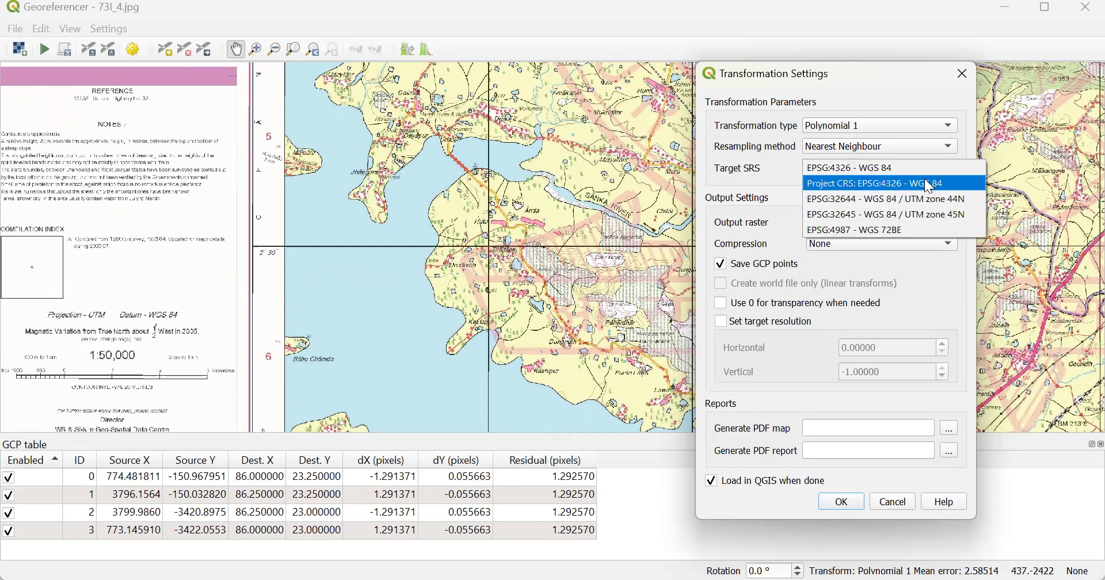
left_click(924, 181)
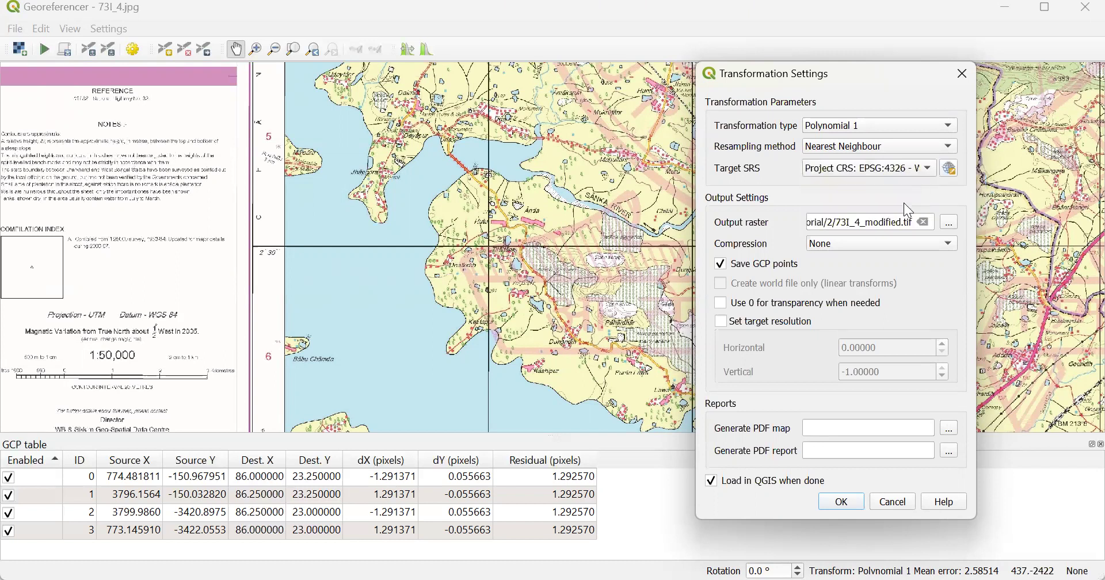
left_click(951, 223)
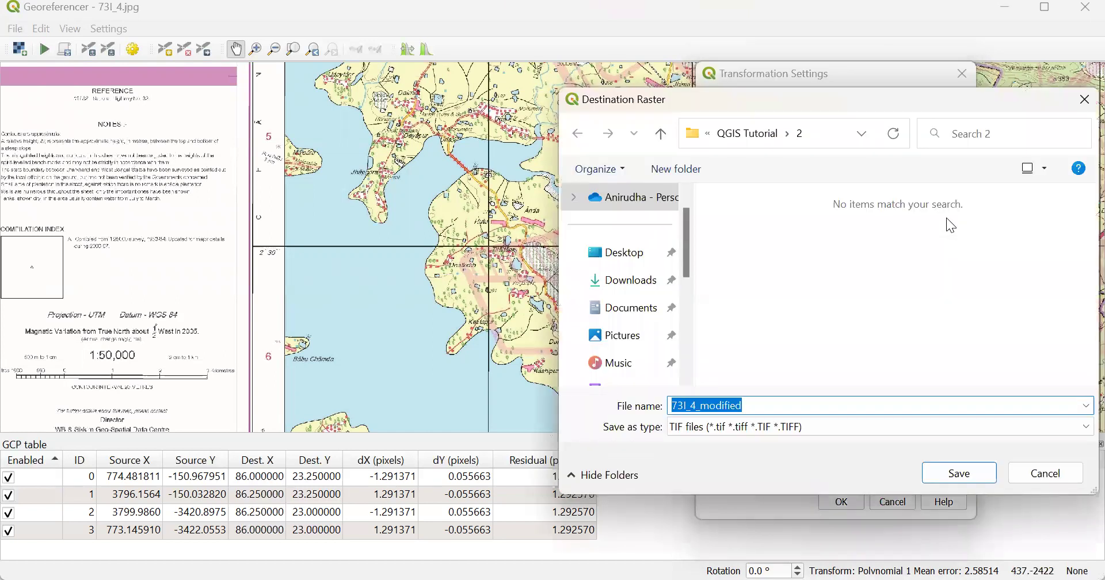
Step: Rename the output raster from 73I_4_modified to 73I_4_geo.tif in the QGIS Tutorial\2 folder
left_click(764, 408)
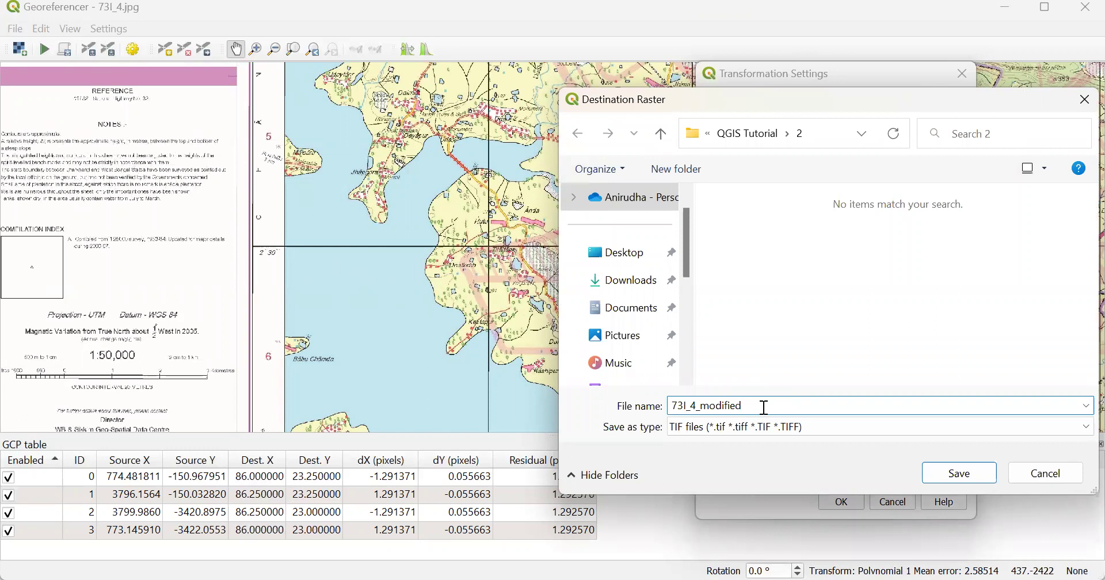
key("BackSpace")
key("BackSpace")
key("BackSpace")
key("BackSpace")
key("BackSpace")
key("BackSpace")
key("BackSpace")
key("BackSpace")
type("geo")
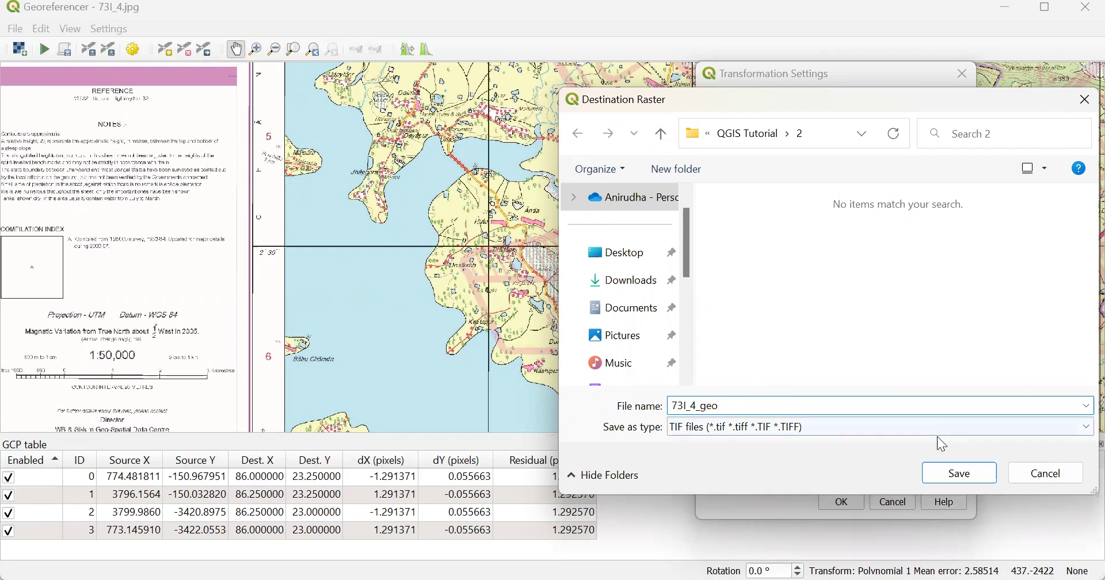
left_click(960, 474)
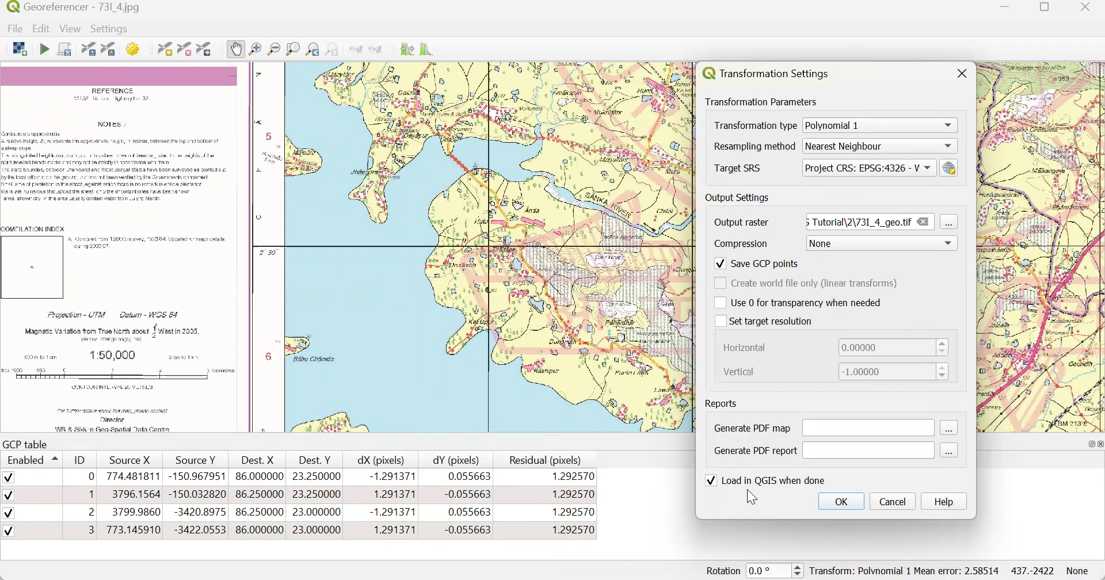
Step: Apply the transformation settings and run georeferencing to create the 73I_4_geo layer
left_click(841, 503)
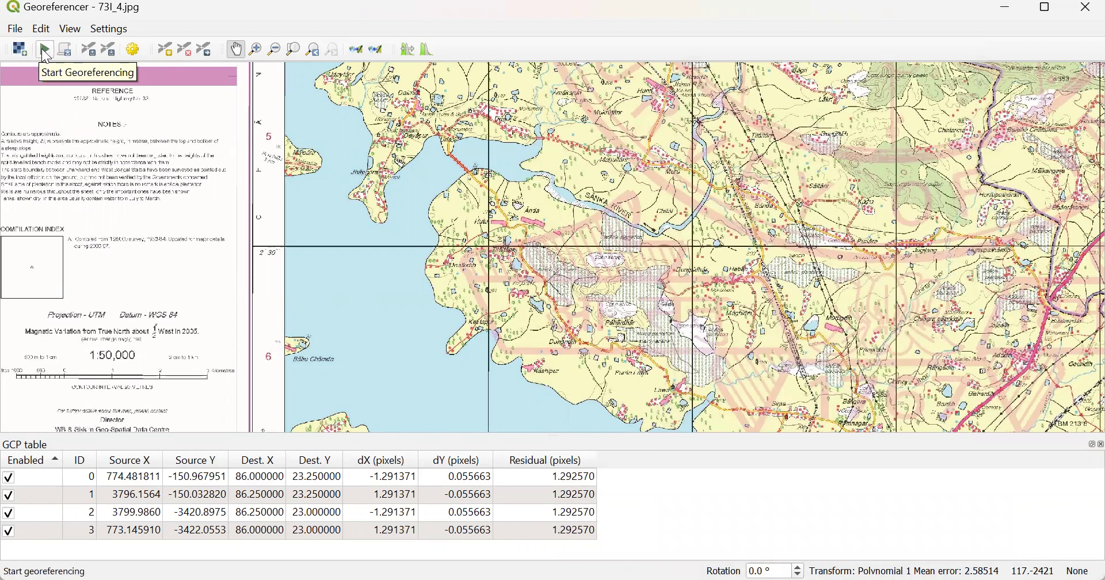
left_click(45, 50)
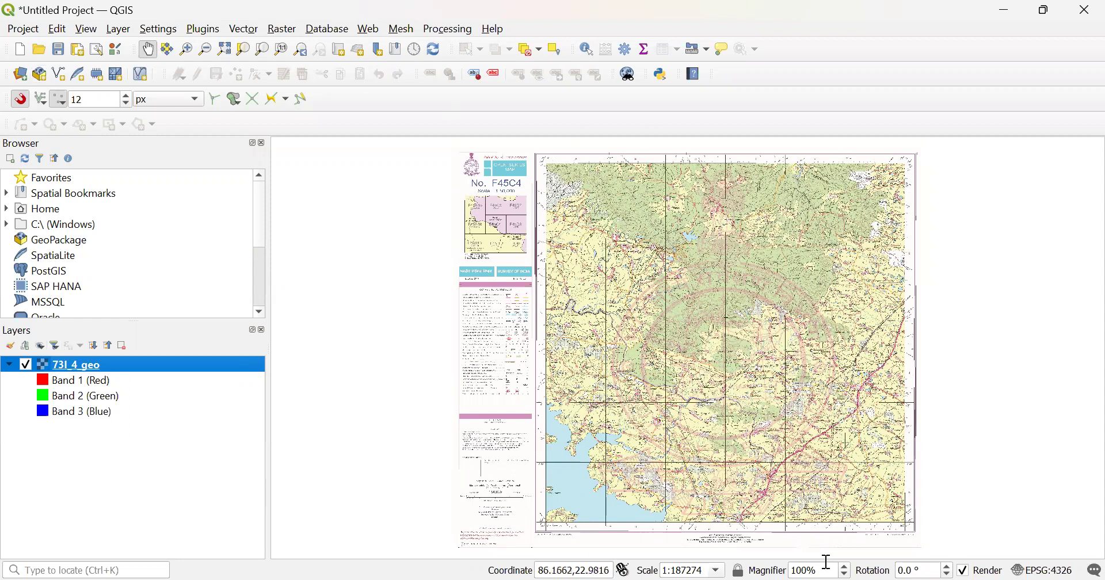
scroll(548, 529, "up", 6)
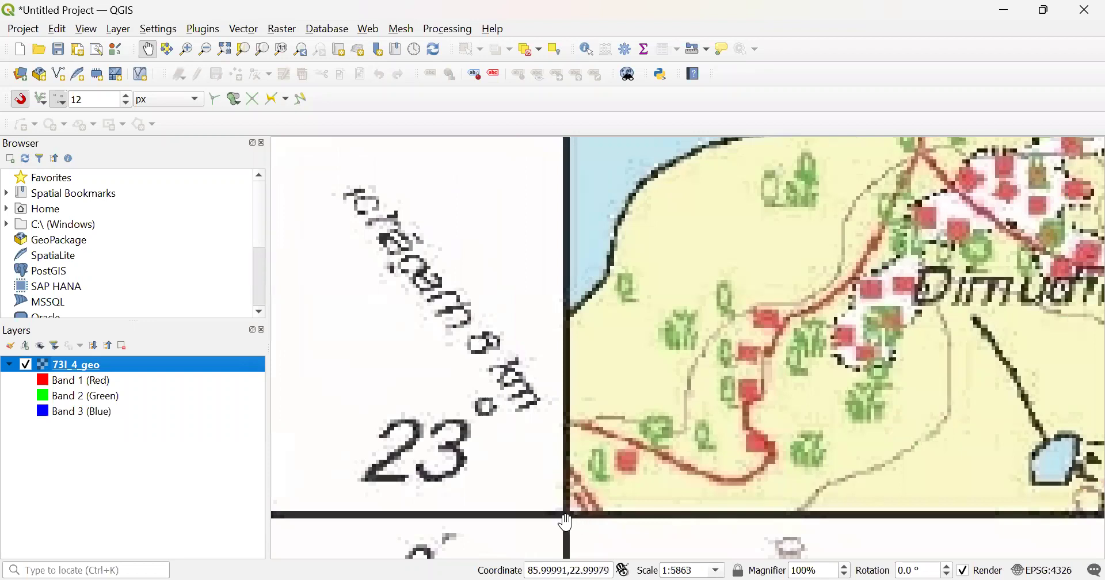
scroll(568, 375, "down", 2)
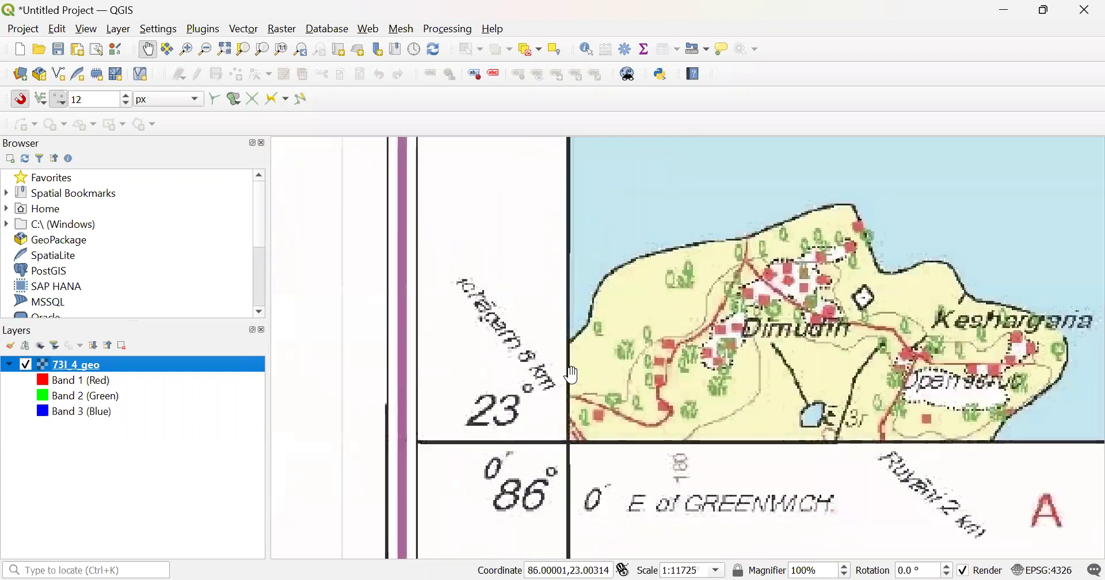
scroll(765, 286, "down", 3)
left_click_drag(765, 286, 573, 360)
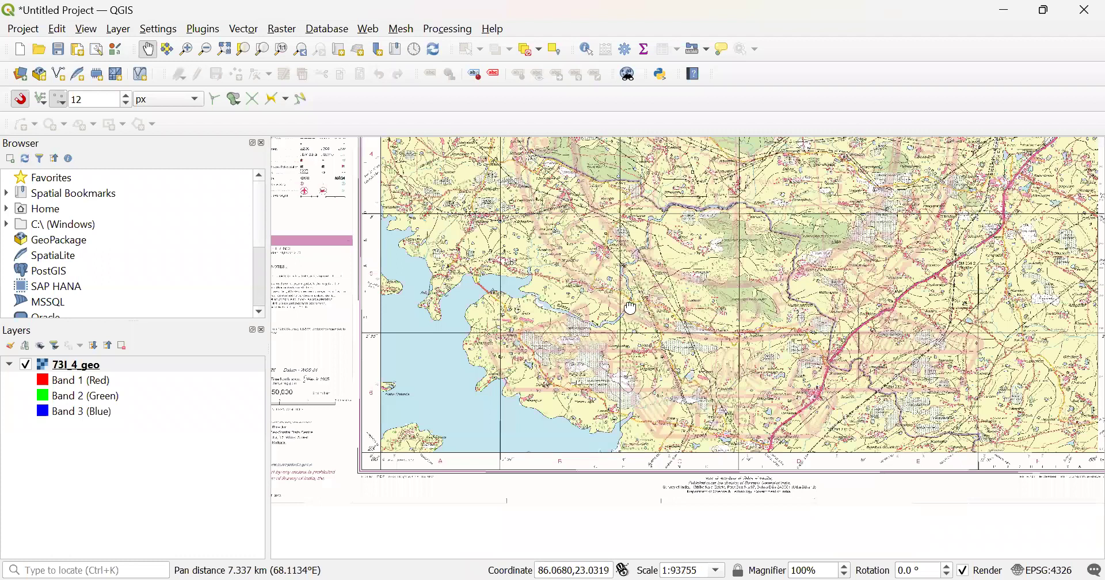
left_click_drag(624, 282, 233, 342)
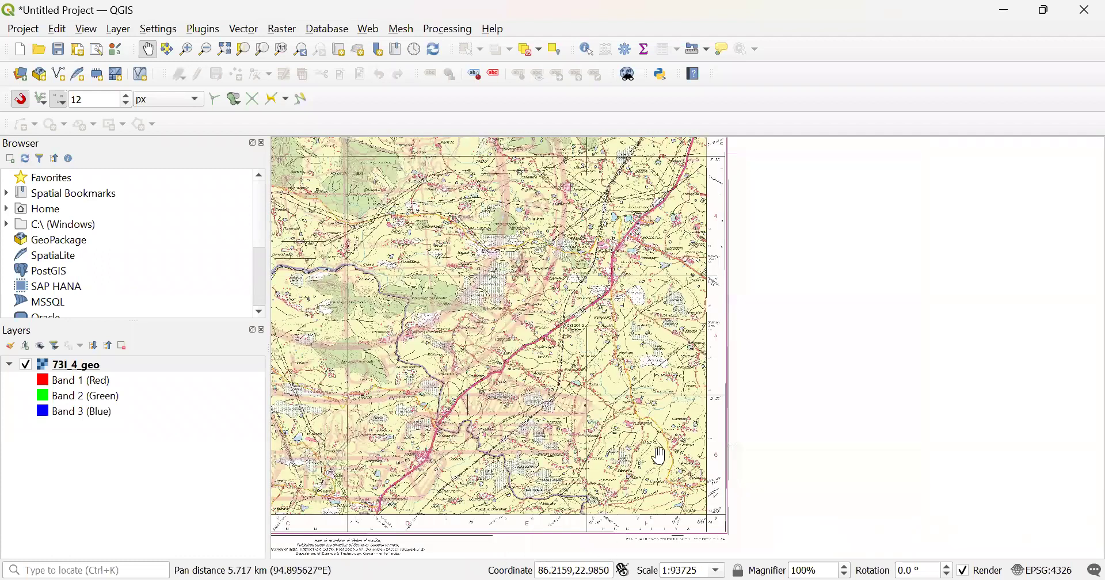
scroll(721, 528, "up", 3)
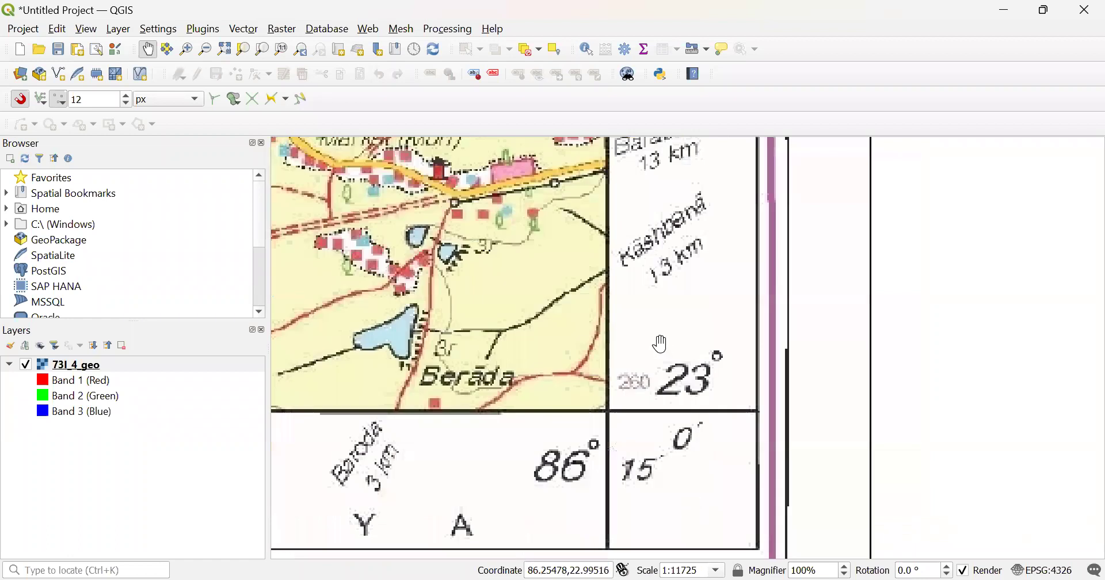
scroll(655, 334, "up", 1)
scroll(656, 332, "down", 1)
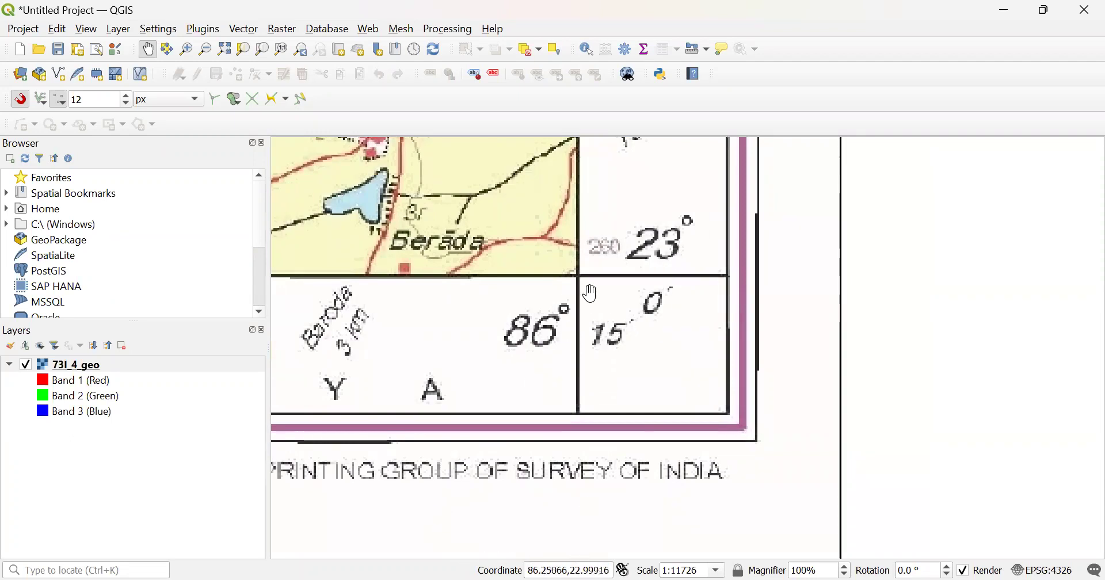
scroll(586, 286, "up", 2)
left_click_drag(587, 286, 610, 330)
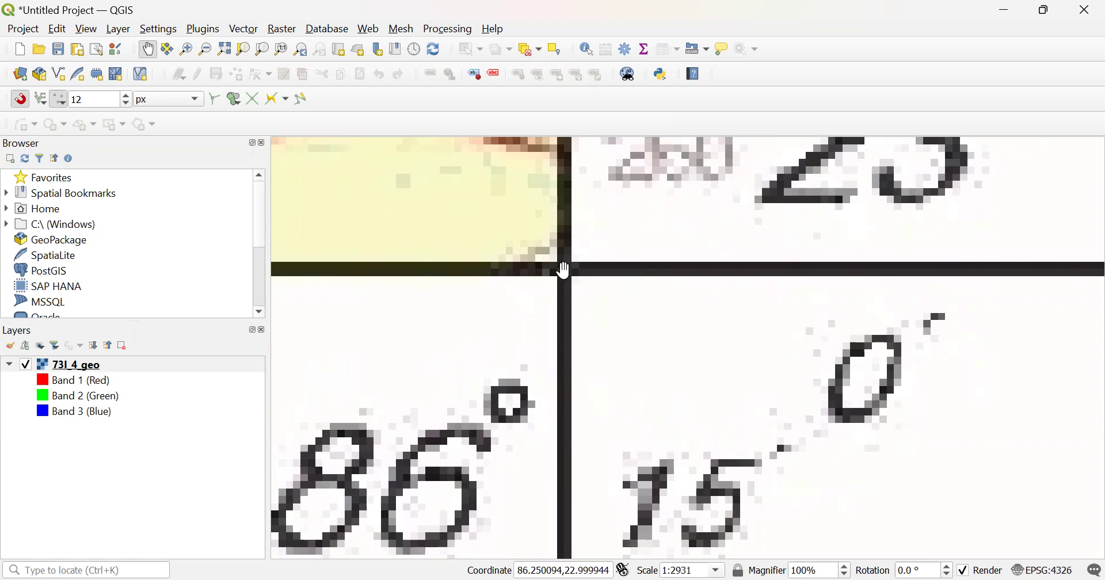
scroll(648, 336, "down", 6)
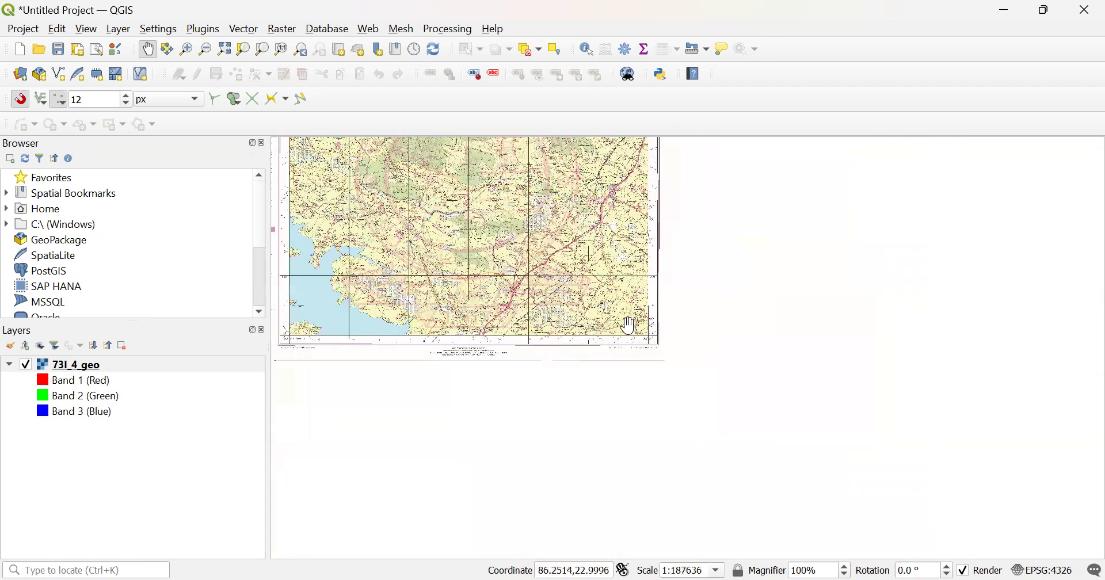
scroll(619, 325, "up", 4)
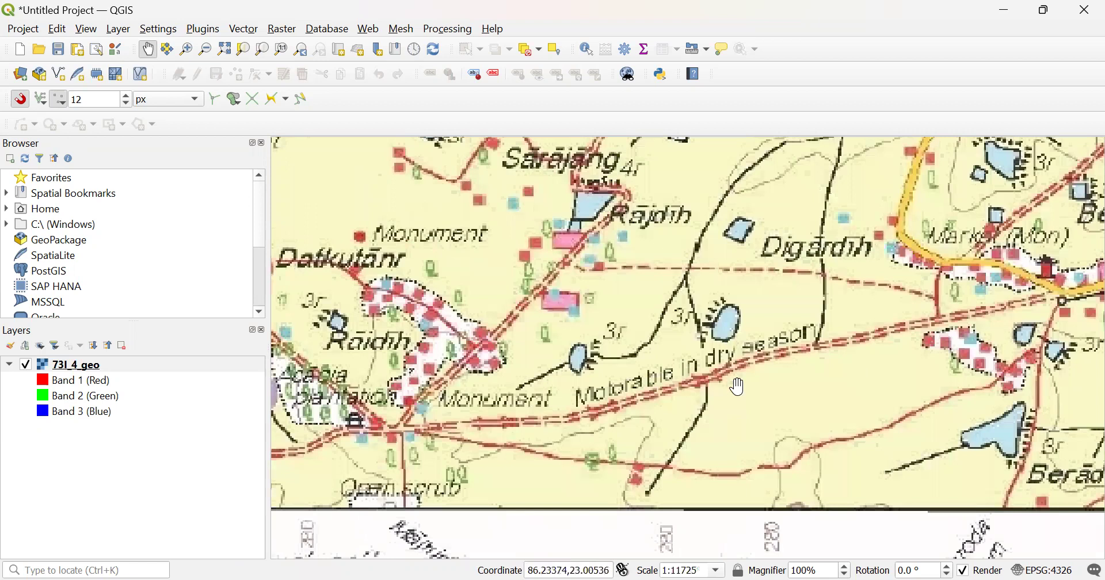
left_click_drag(739, 387, 611, 347)
scroll(633, 377, "up", 1)
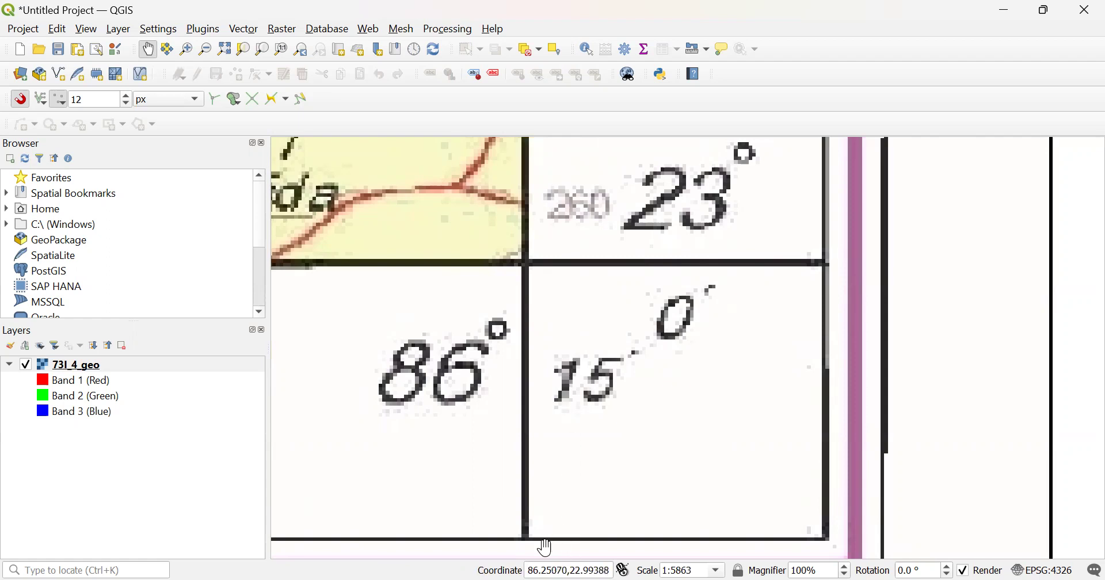
scroll(646, 382, "down", 3)
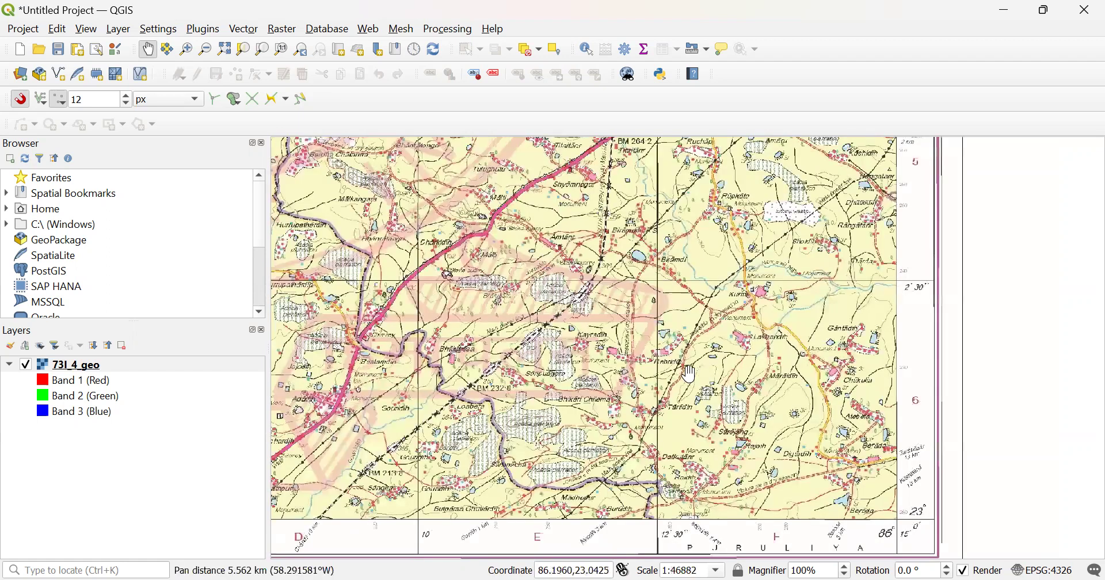
scroll(678, 327, "down", 1)
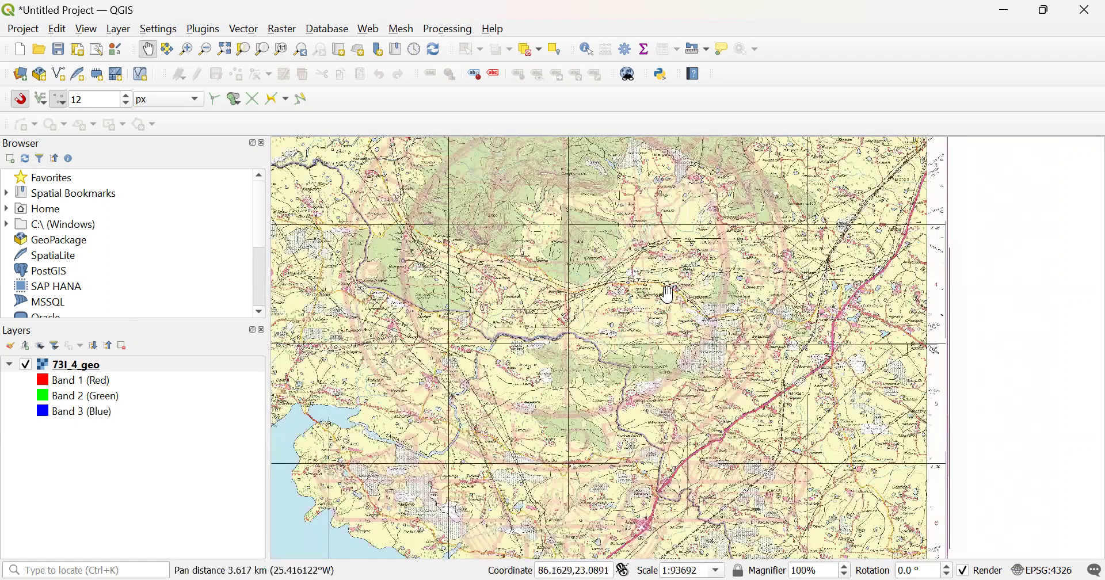
left_click_drag(649, 243, 658, 291)
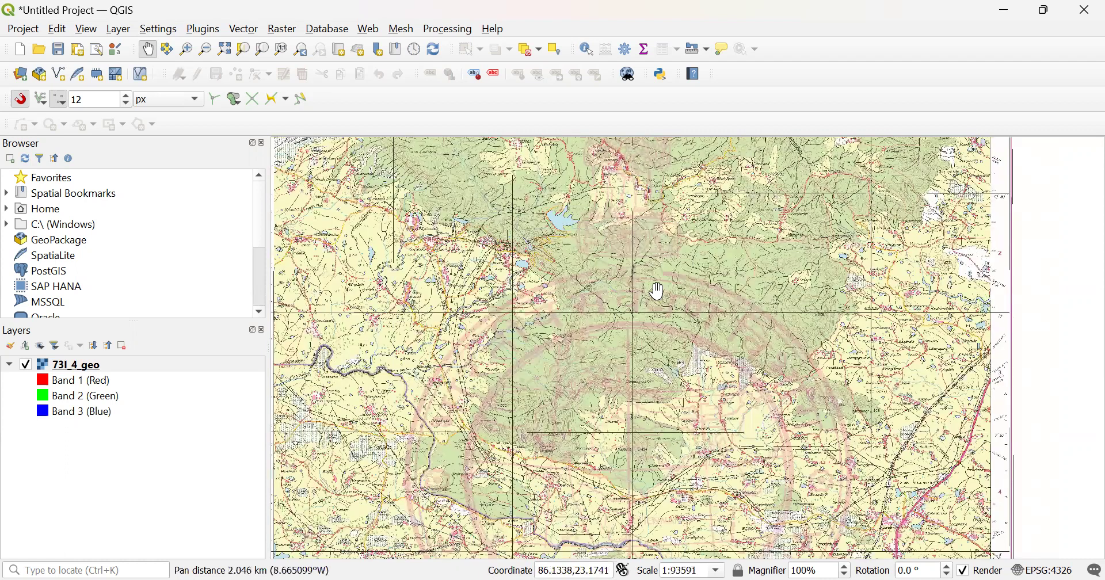